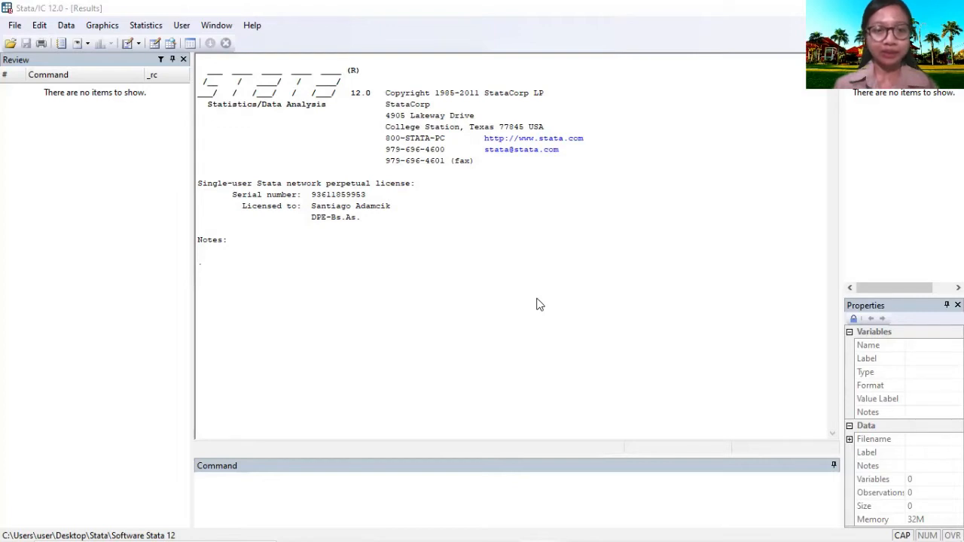
- Paste the copied dataset into an empty Data Editor, treating the first row as variable names
{"action": "left_click", "coordinate": [218, 26]}
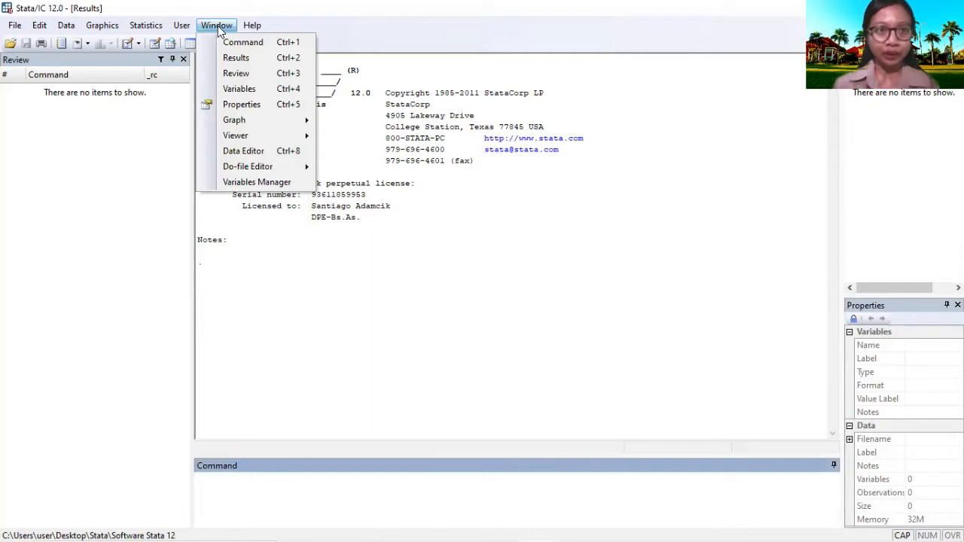
{"action": "left_click", "coordinate": [260, 154]}
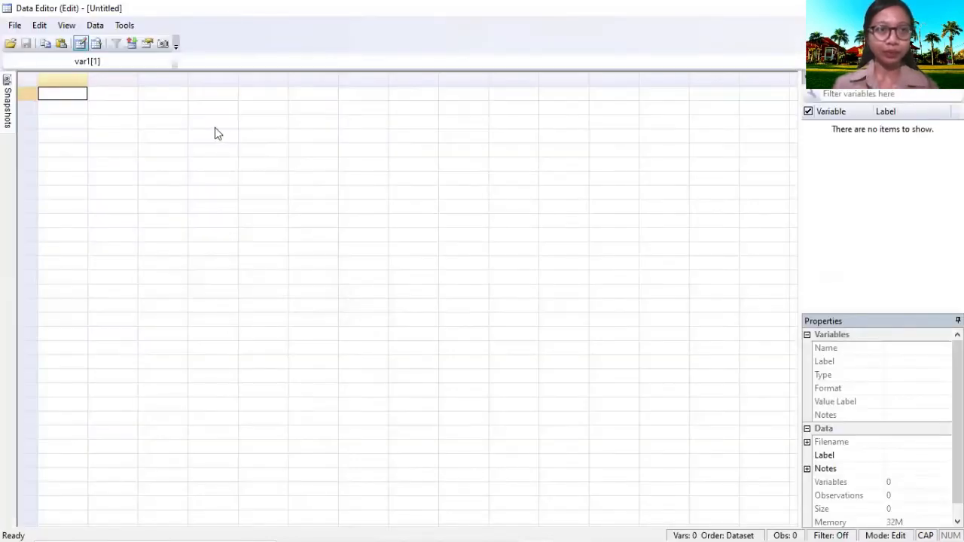
{"action": "left_click", "coordinate": [17, 25]}
{"action": "left_click", "coordinate": [37, 48]}
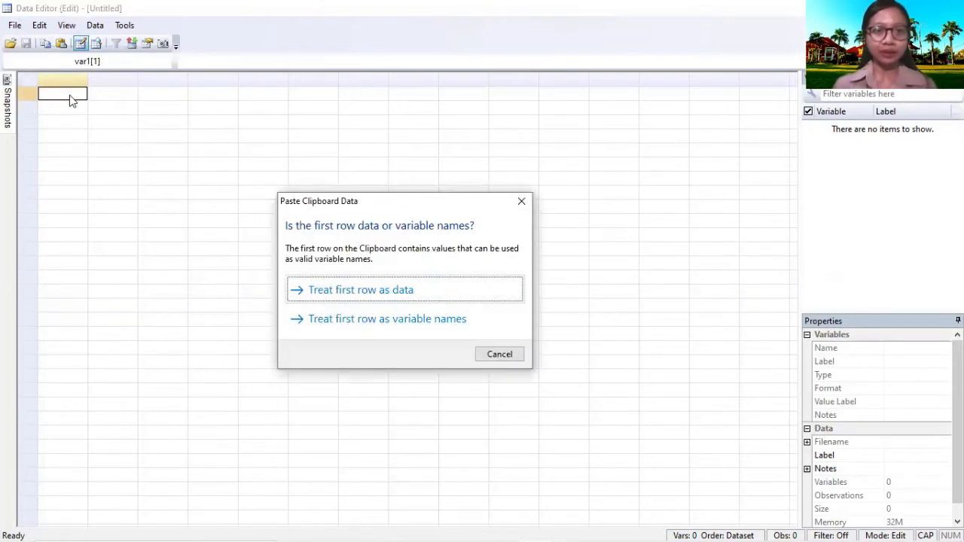
{"action": "left_click", "coordinate": [427, 322]}
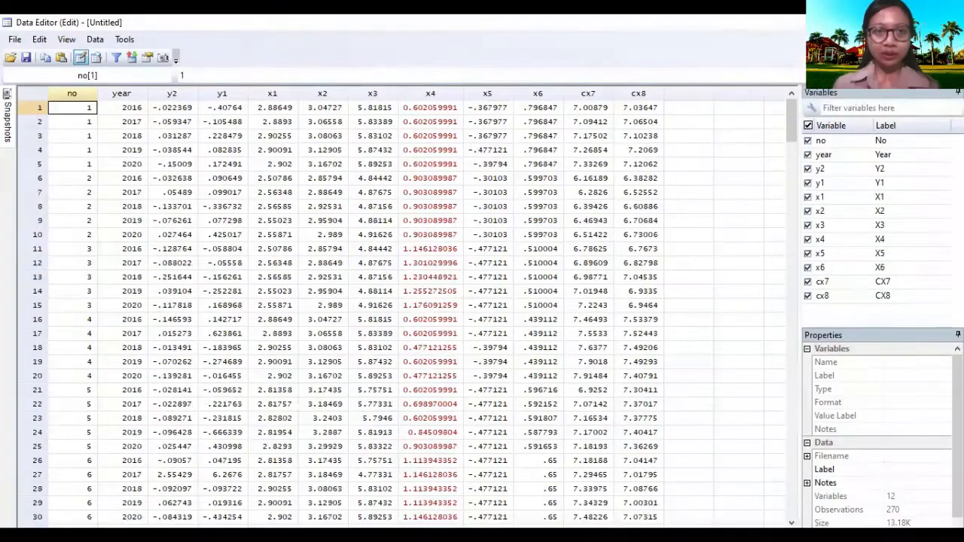
- Convert all text-stored variables to numeric by running the command "destring, replace"
{"action": "left_click", "coordinate": [286, 499]}
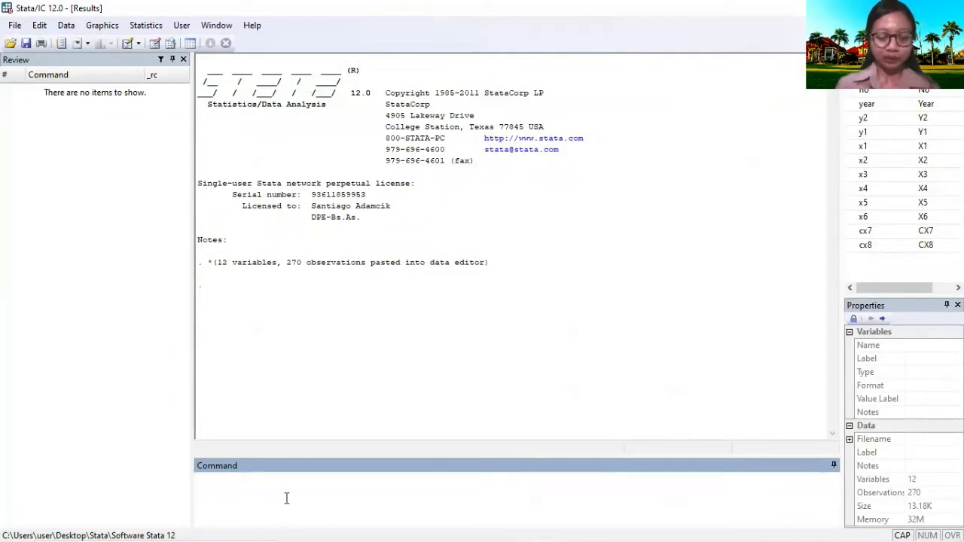
{"action": "type", "text": "des"}
{"action": "key", "text": "BackSpace"}
{"action": "key", "text": "BackSpace"}
{"action": "key", "text": "BackSpace"}
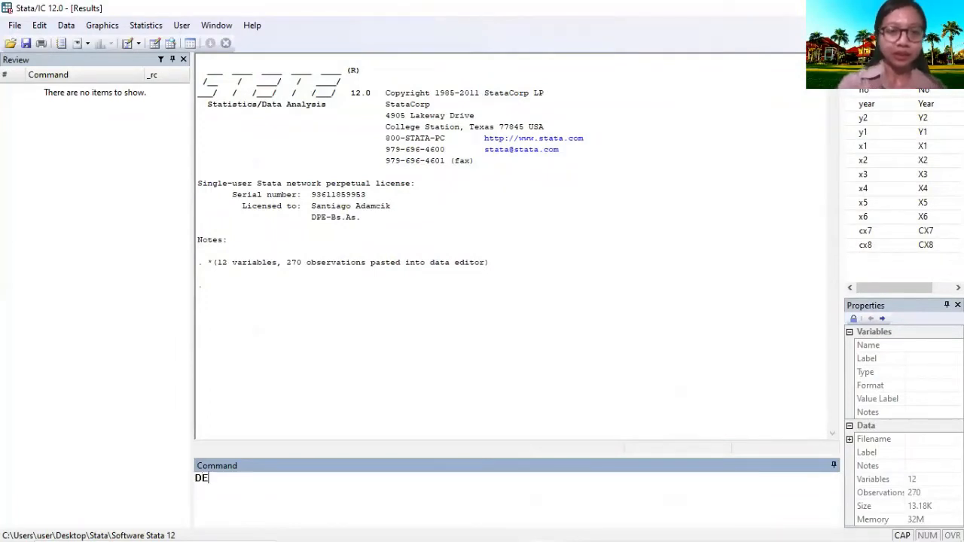
{"action": "type", "text": "destring"}
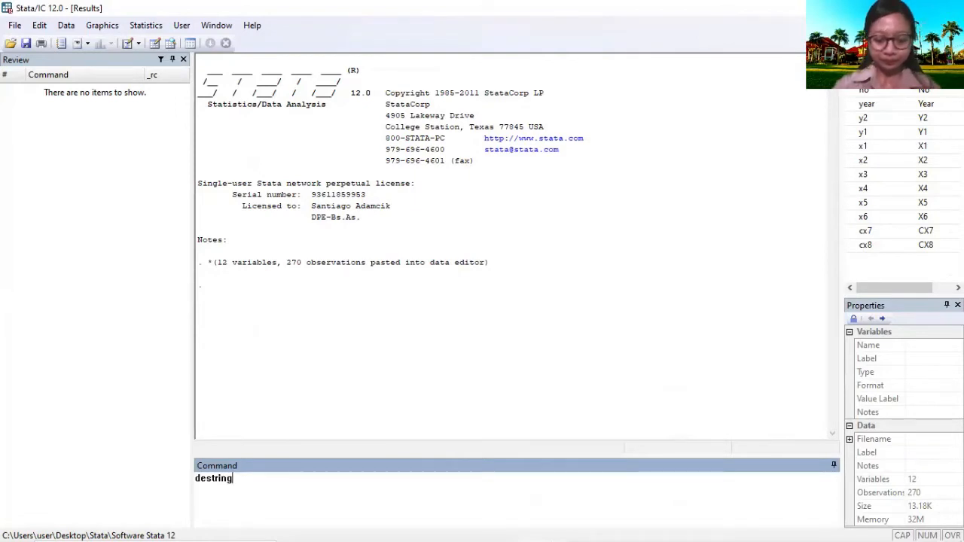
{"action": "type", "text": ","}
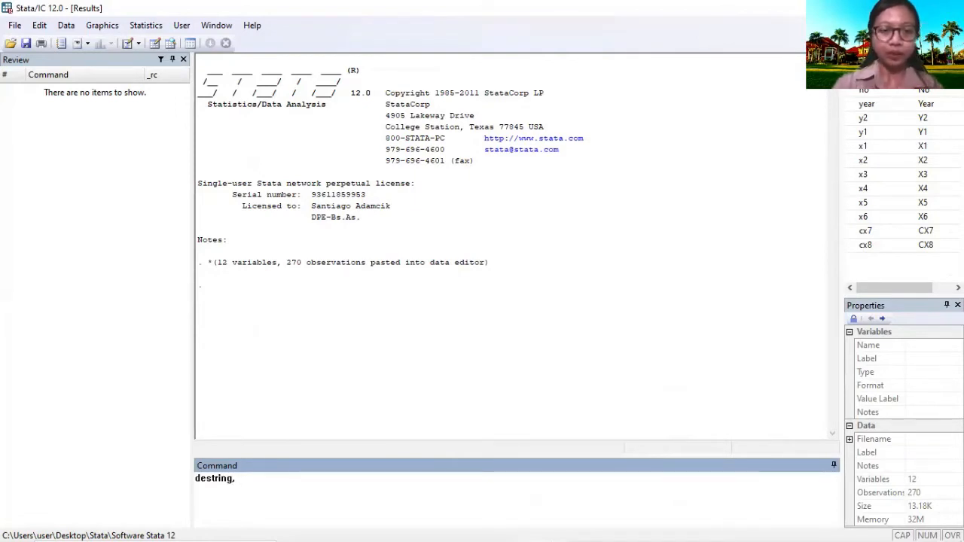
{"action": "type", "text": " replace"}
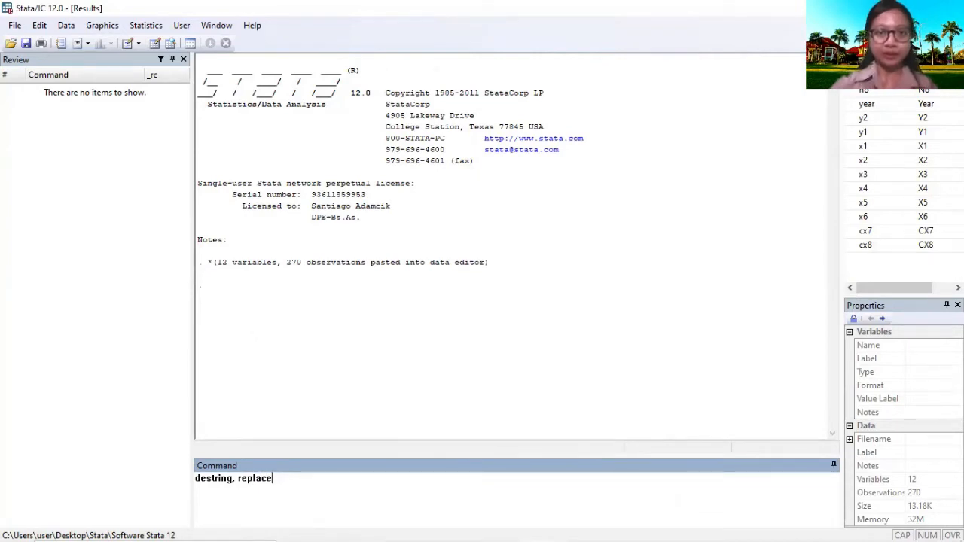
{"action": "key", "text": "Return"}
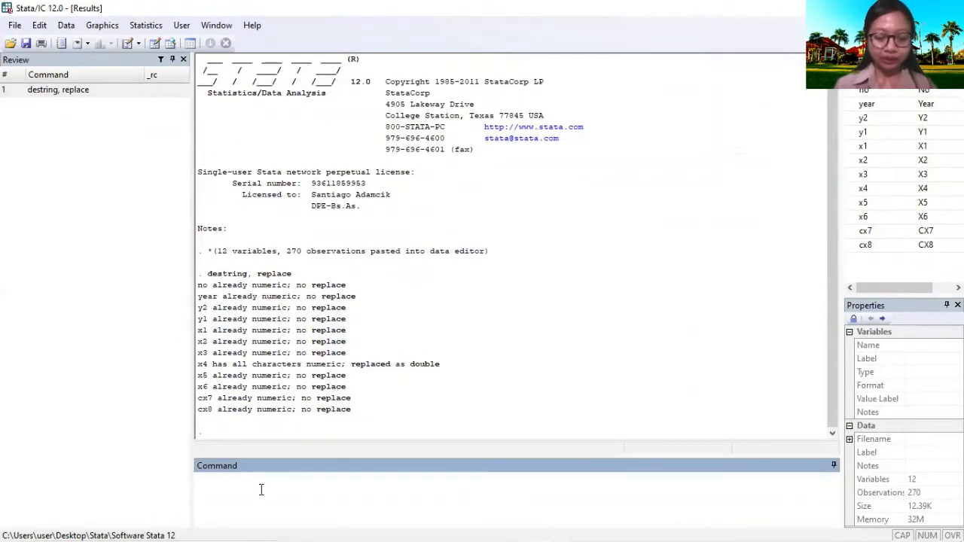
- Declare the data as a panel by running "xtset no year"
{"action": "type", "text": "xtset"}
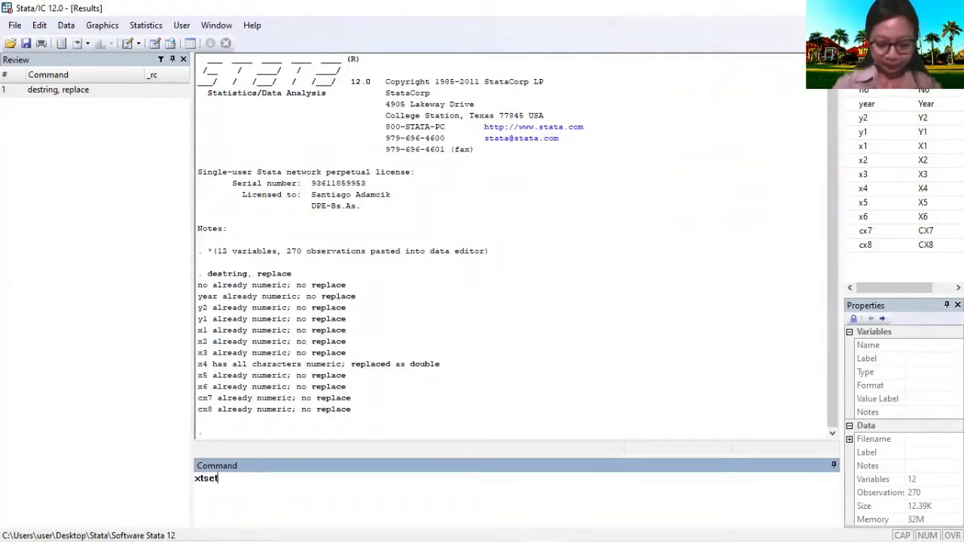
{"action": "type", "text": " no ye"}
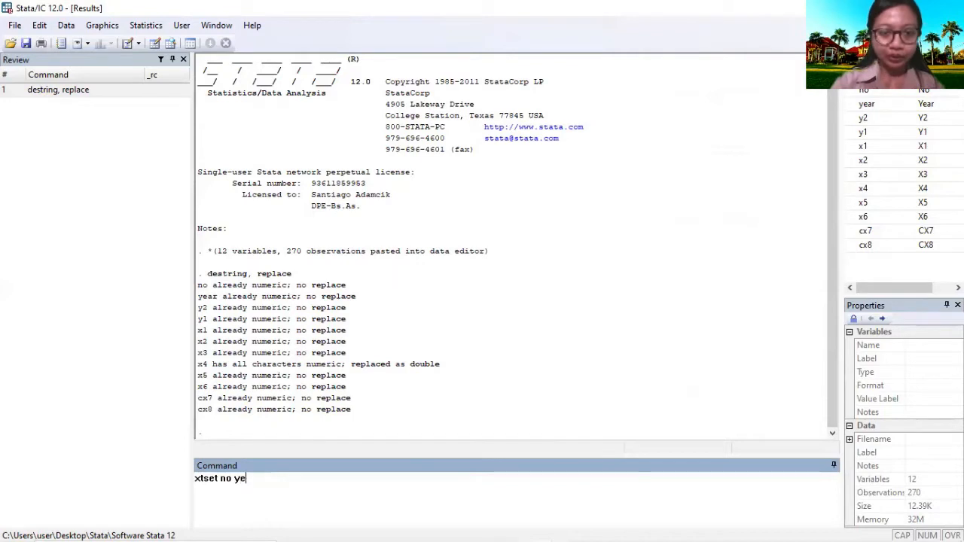
{"action": "type", "text": "ars"}
{"action": "key", "text": "BackSpace"}
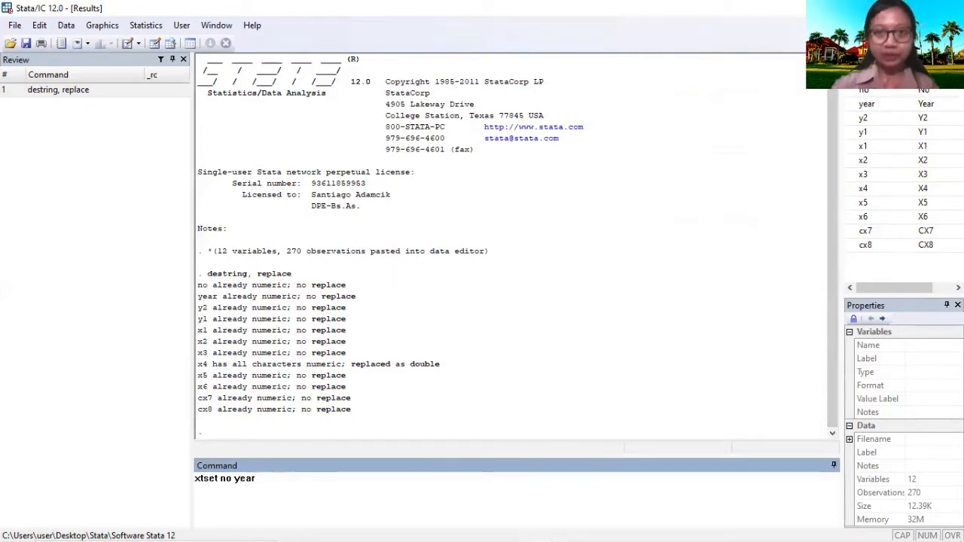
{"action": "key", "text": "Return"}
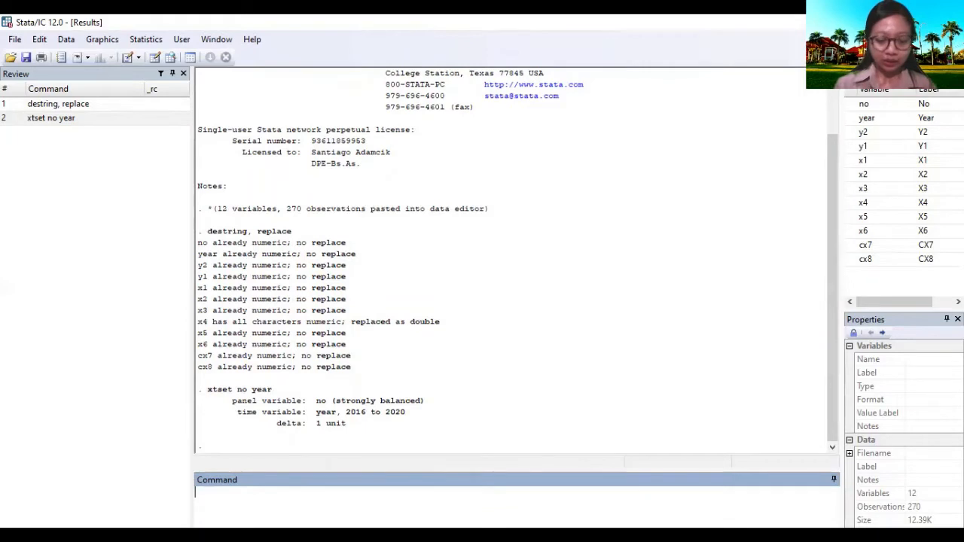
- Run "xtsum y1 y2 x1 x2 x3 x4 x5 x6 cx7 cx8" and review the complete panel summary statistics
{"action": "type", "text": "xtsum"}
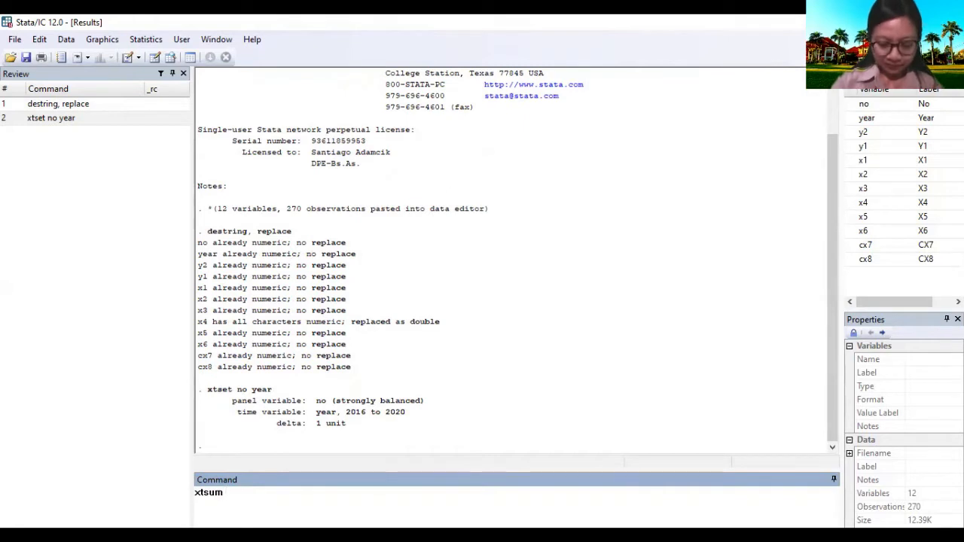
{"action": "type", "text": " y"}
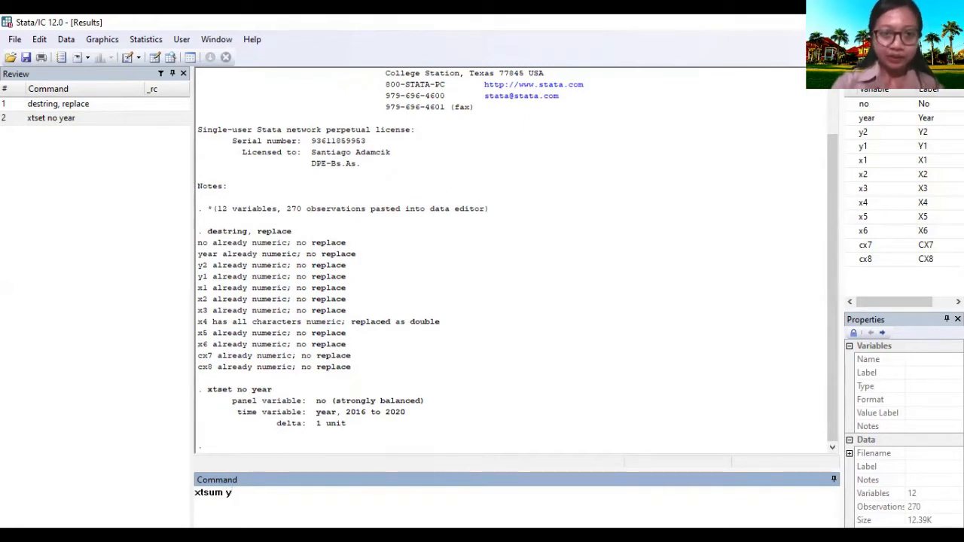
{"action": "type", "text": "1 y"}
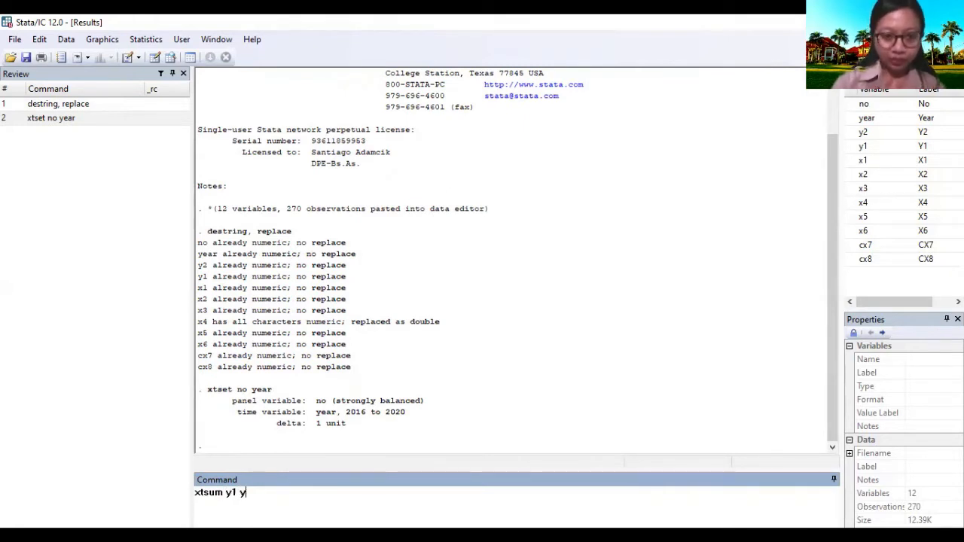
{"action": "type", "text": "2 x1 x2"}
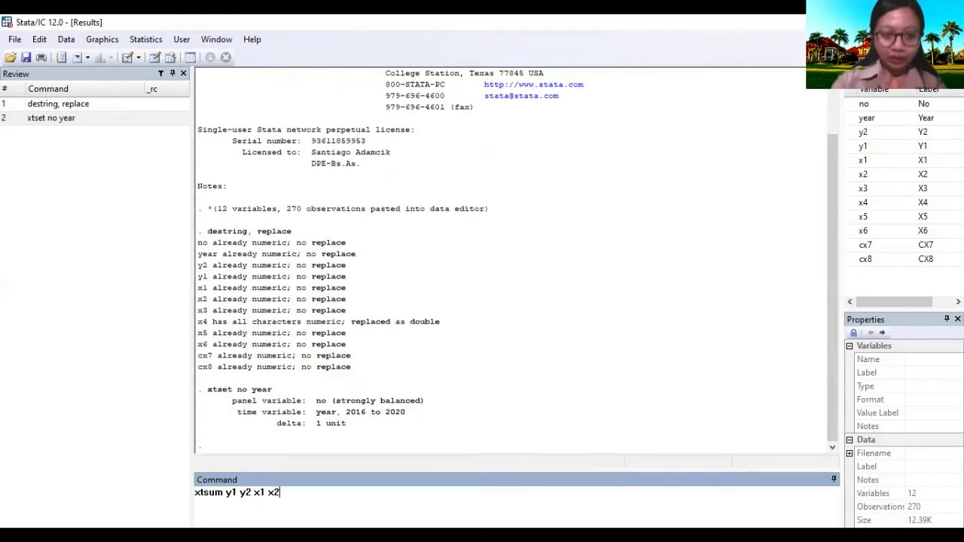
{"action": "type", "text": " x"}
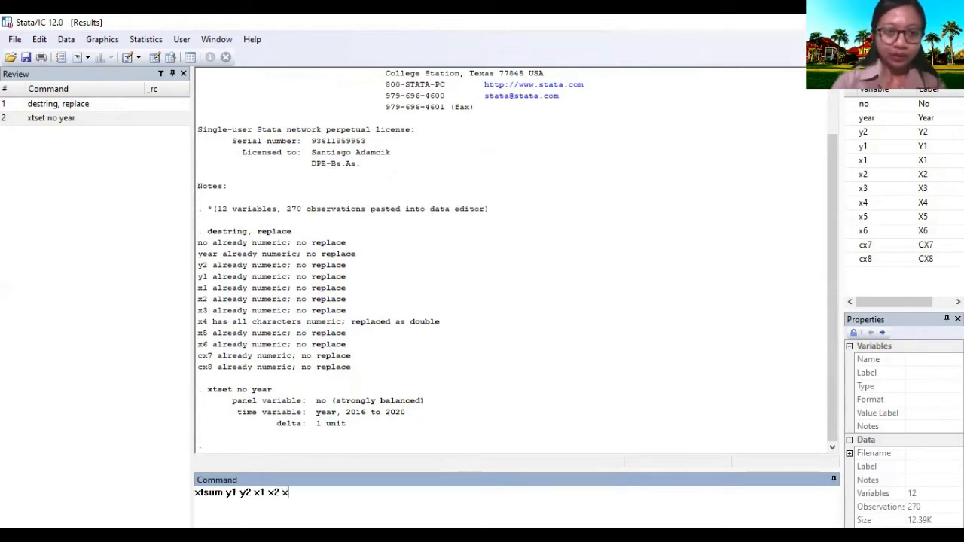
{"action": "type", "text": "3 x4 "}
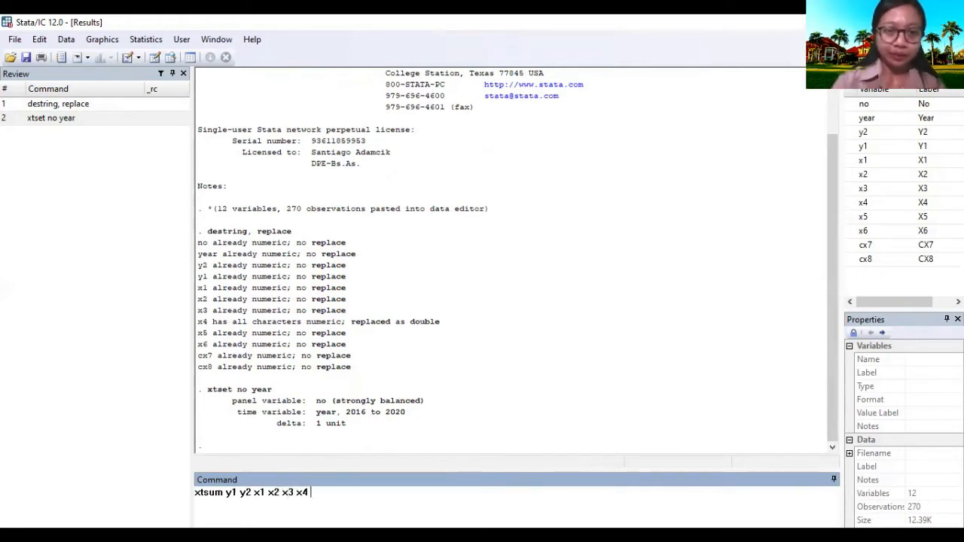
{"action": "type", "text": "x5 x5"}
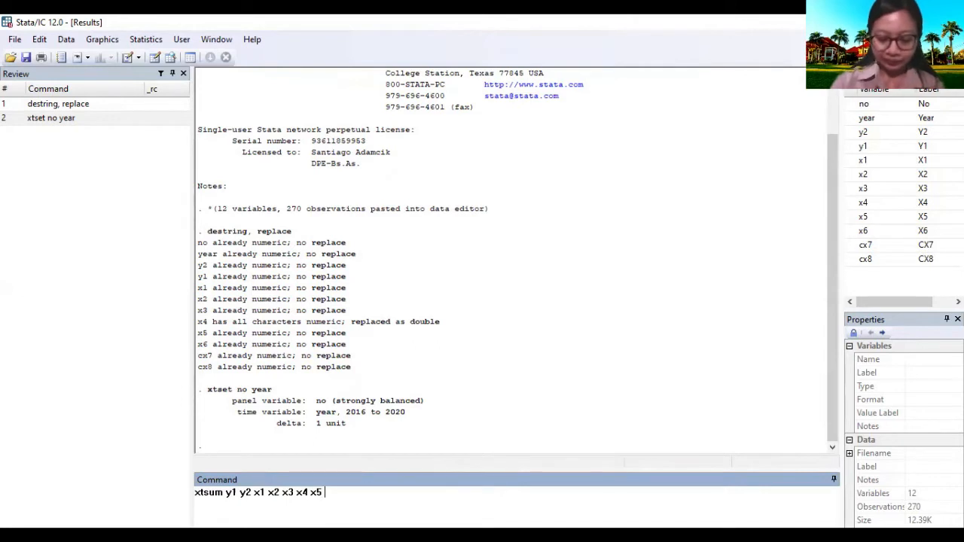
{"action": "type", "text": "6 "}
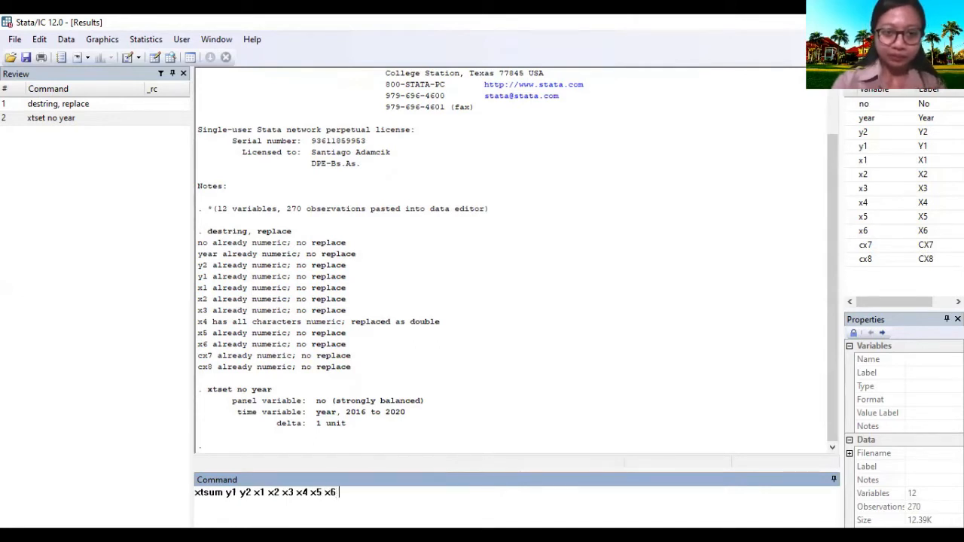
{"action": "type", "text": "cx7"}
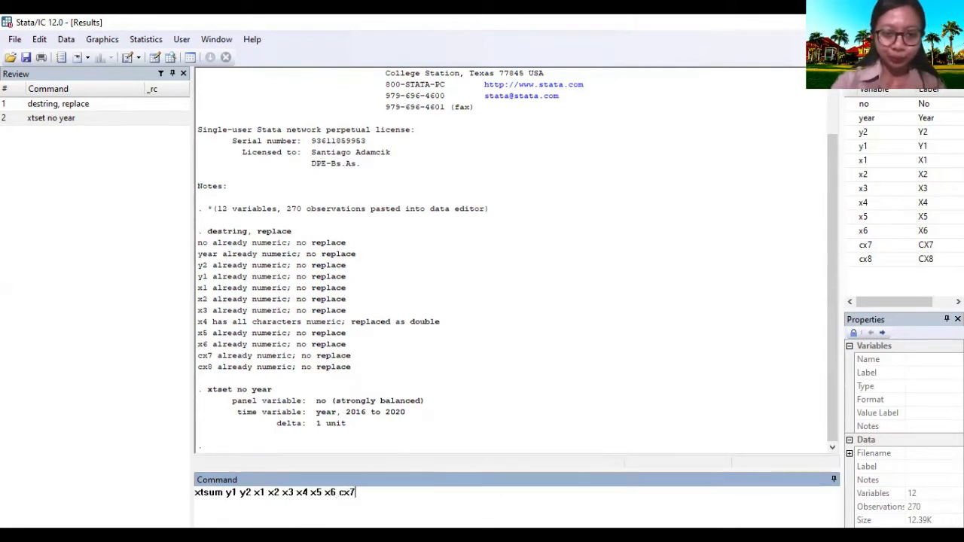
{"action": "type", "text": " cx8"}
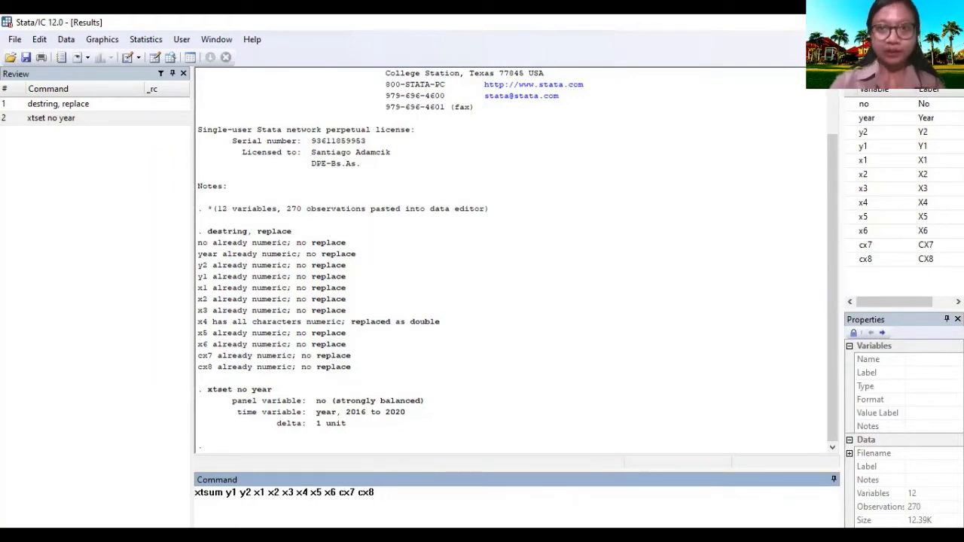
{"action": "key", "text": "Return"}
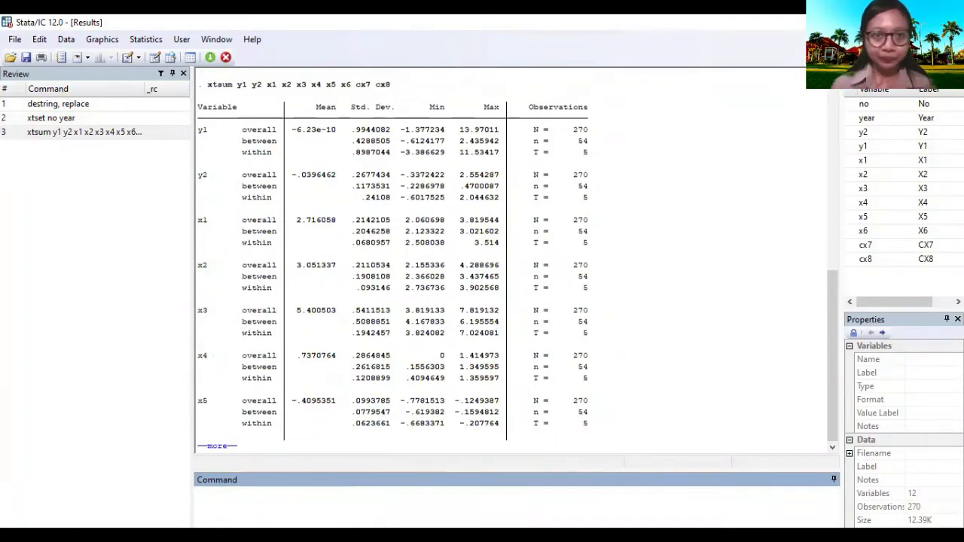
{"action": "left_click", "coordinate": [228, 447]}
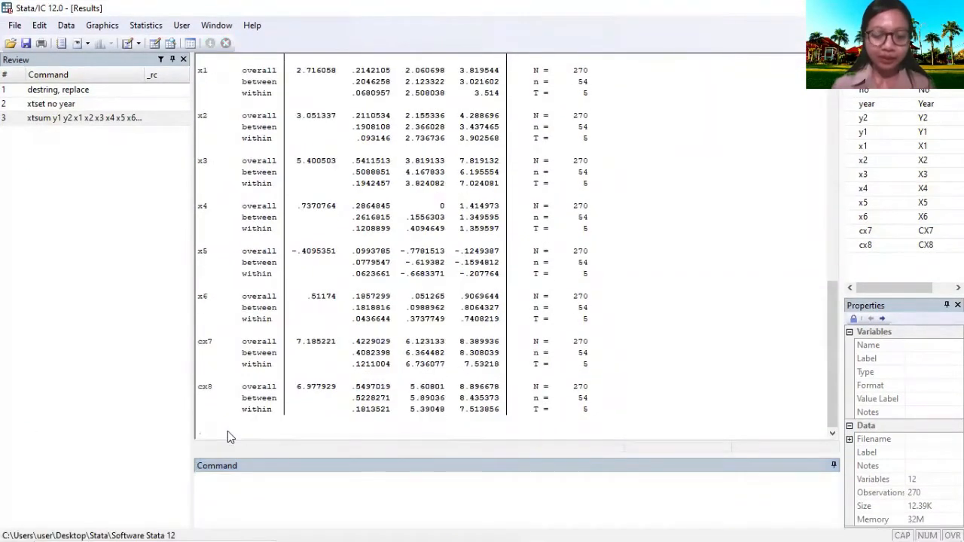
{"action": "scroll", "coordinate": [338, 281], "scroll_direction": "up", "scroll_amount": 4}
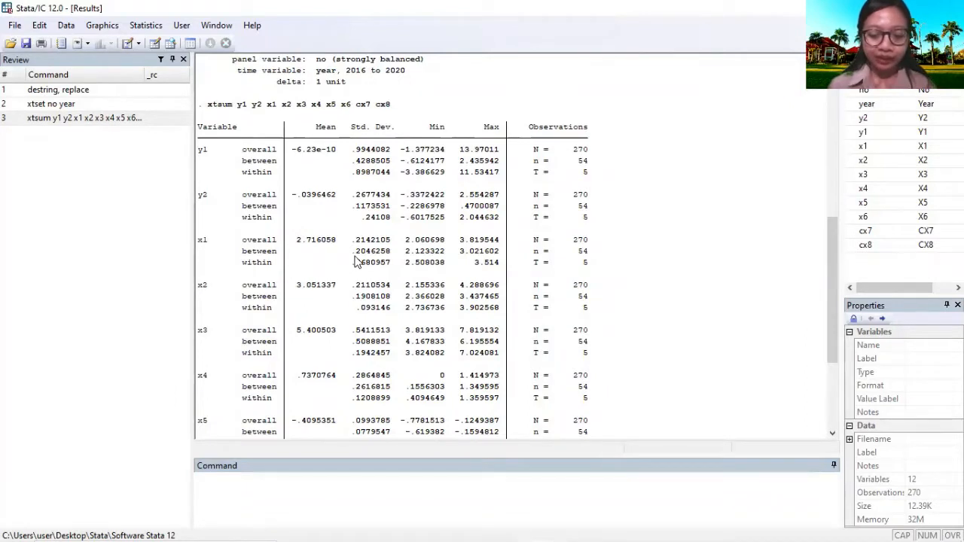
{"action": "scroll", "coordinate": [324, 220], "scroll_direction": "up", "scroll_amount": 1}
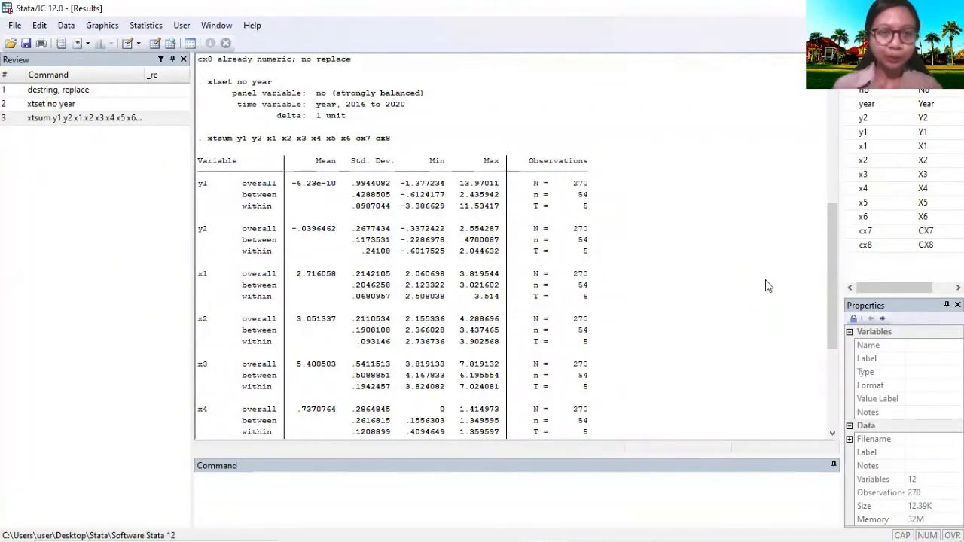
- Produce the correlation matrix of all outcome, explanatory and control variables by running "corr y2 y1 x1 x2 x3 x4 x5 x6 cx7 cx8"
{"action": "left_click", "coordinate": [393, 494]}
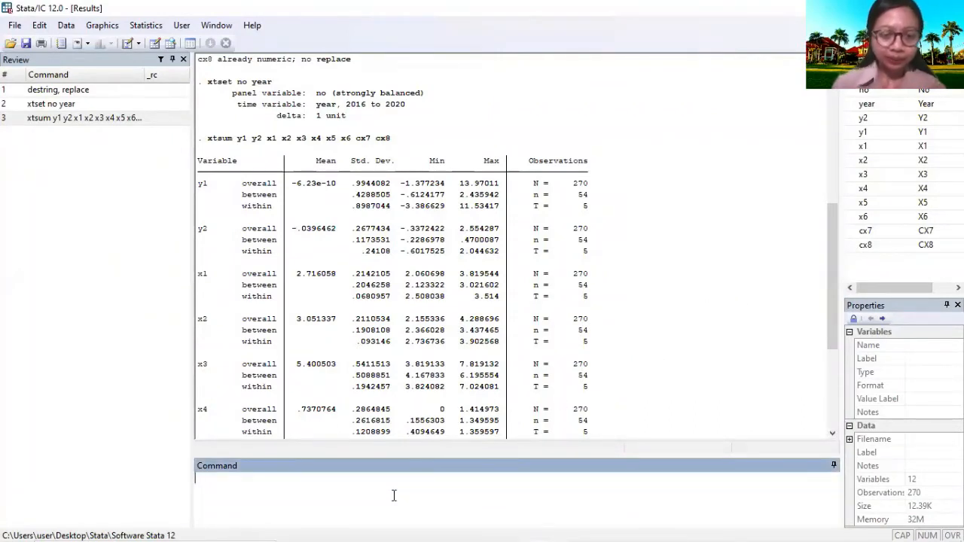
{"action": "type", "text": "corr"}
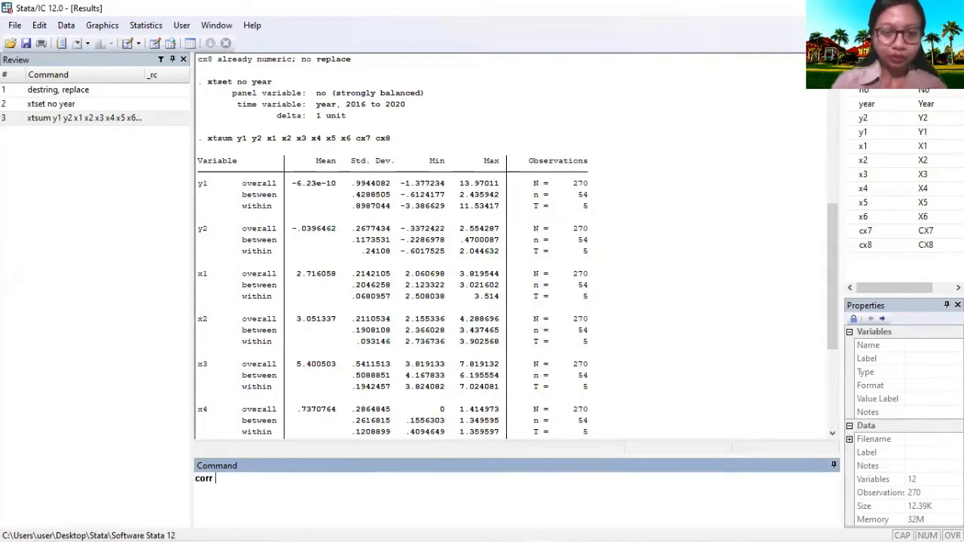
{"action": "type", "text": " y2 "}
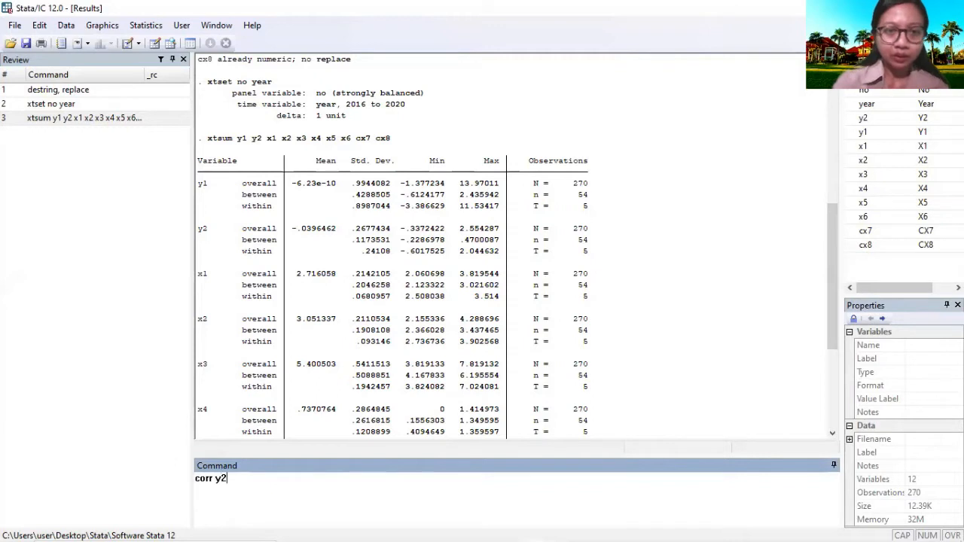
{"action": "type", "text": "y1"}
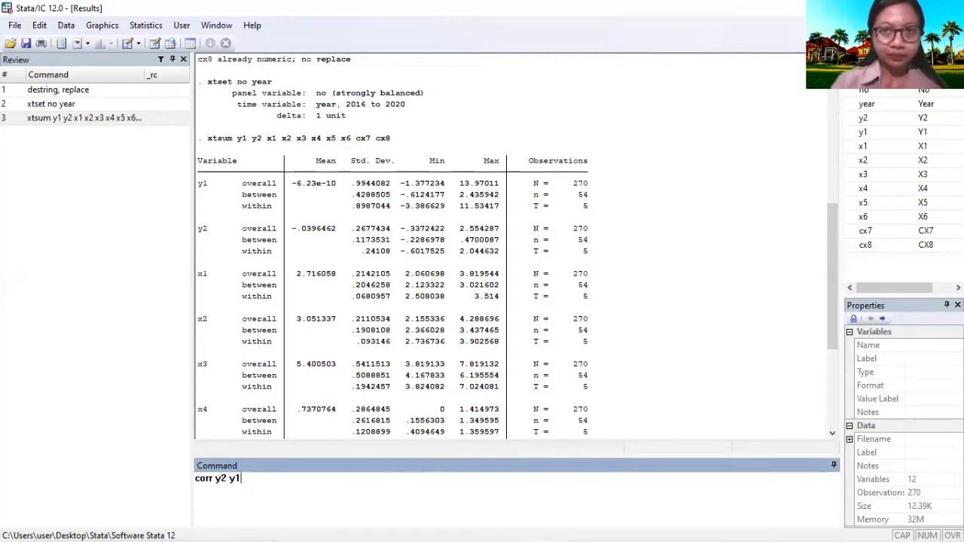
{"action": "type", "text": " x"}
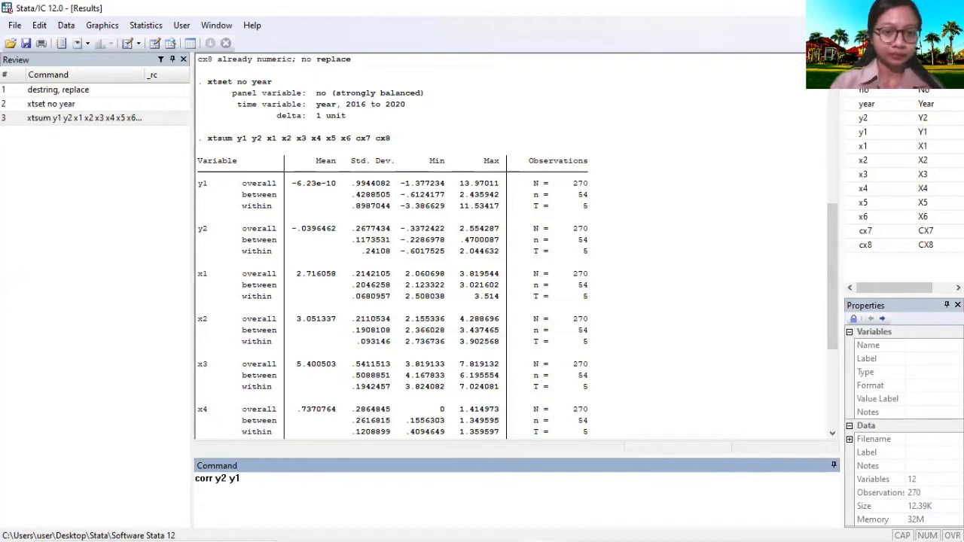
{"action": "type", "text": "1"}
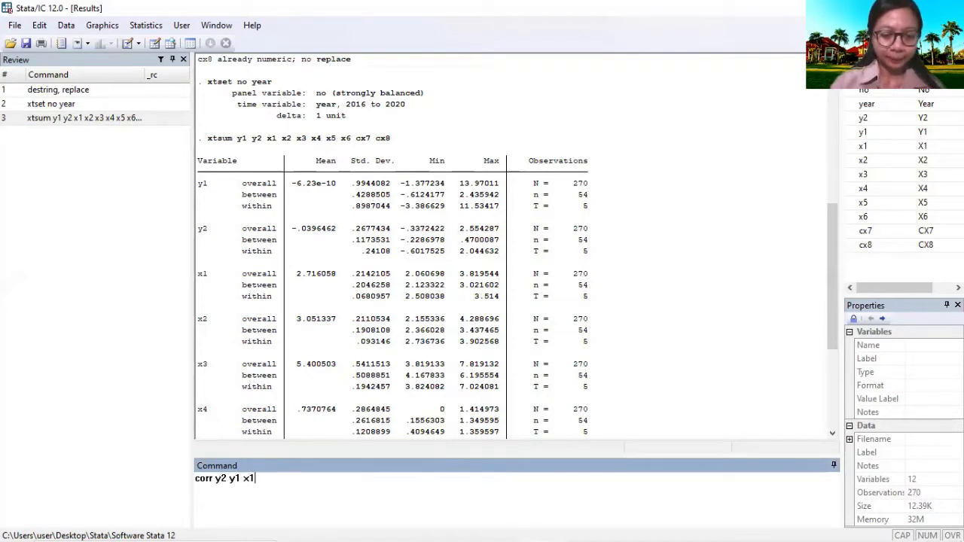
{"action": "type", "text": " x2"}
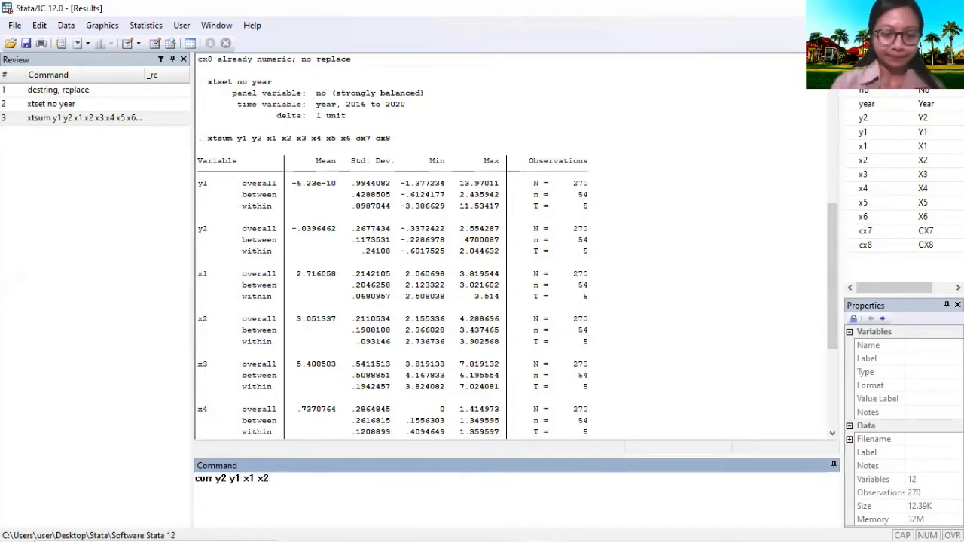
{"action": "type", "text": " x3 "}
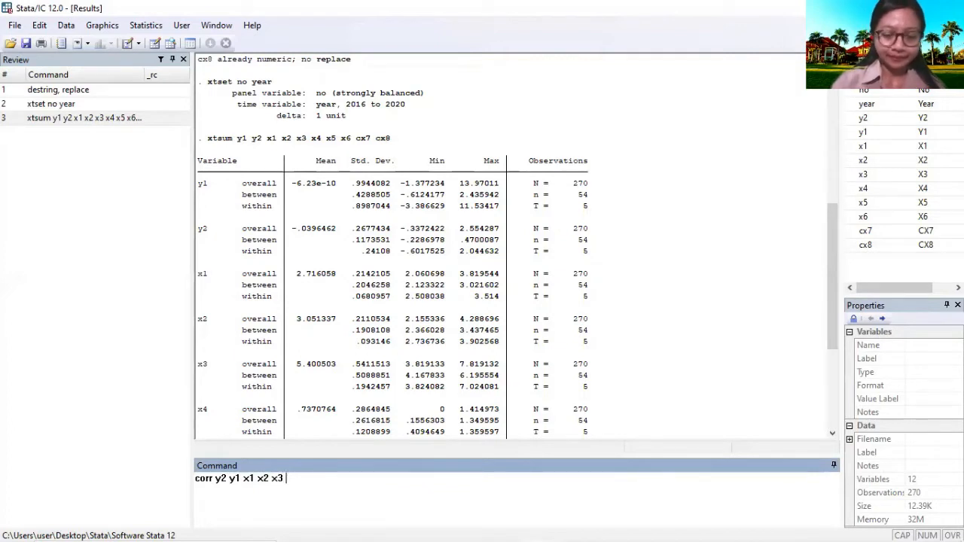
{"action": "type", "text": "x3"}
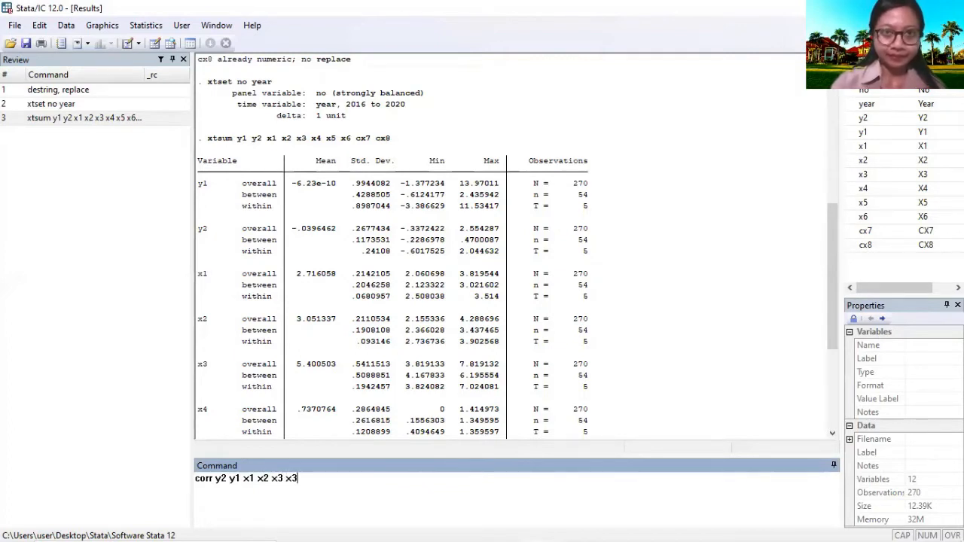
{"action": "key", "text": "BackSpace"}
{"action": "type", "text": "4"}
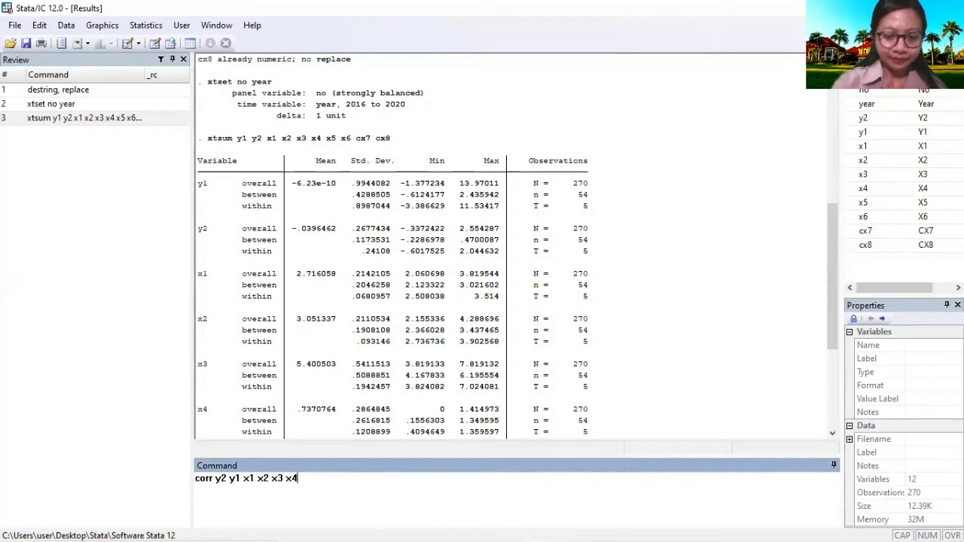
{"action": "type", "text": " x5"}
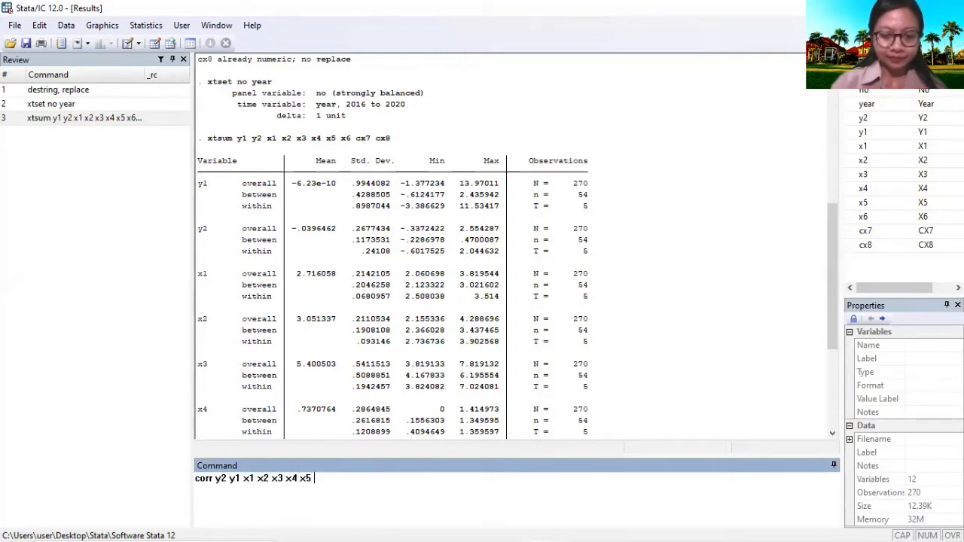
{"action": "type", "text": " x6"}
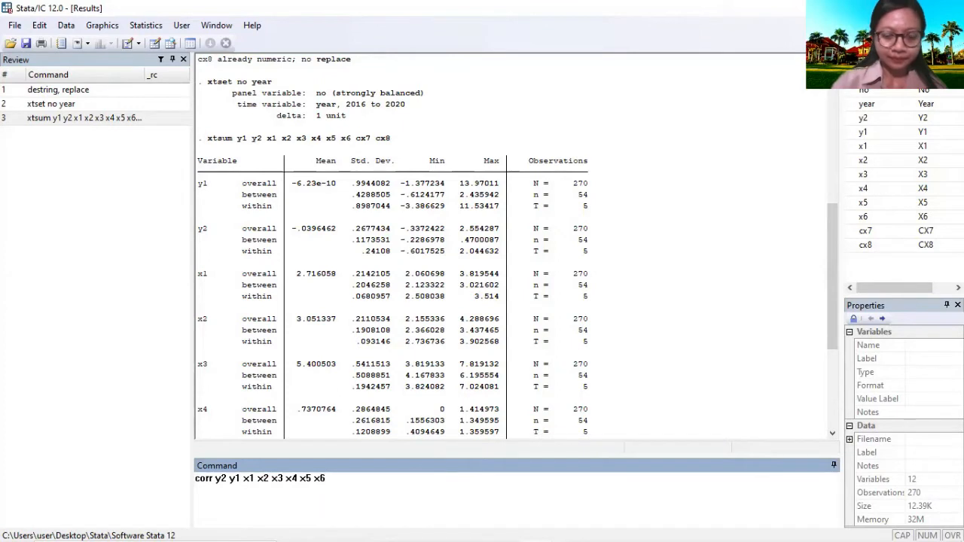
{"action": "type", "text": " cx7"}
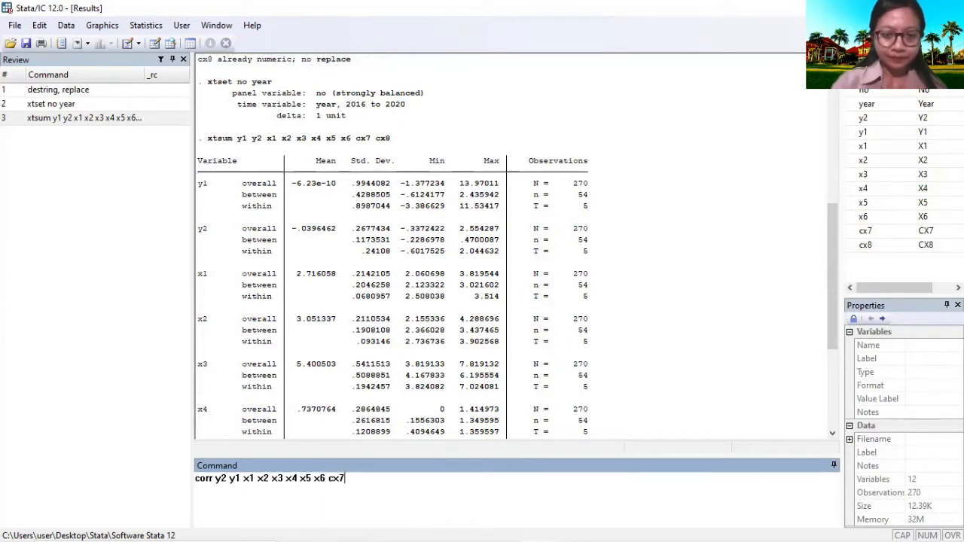
{"action": "type", "text": " cx8"}
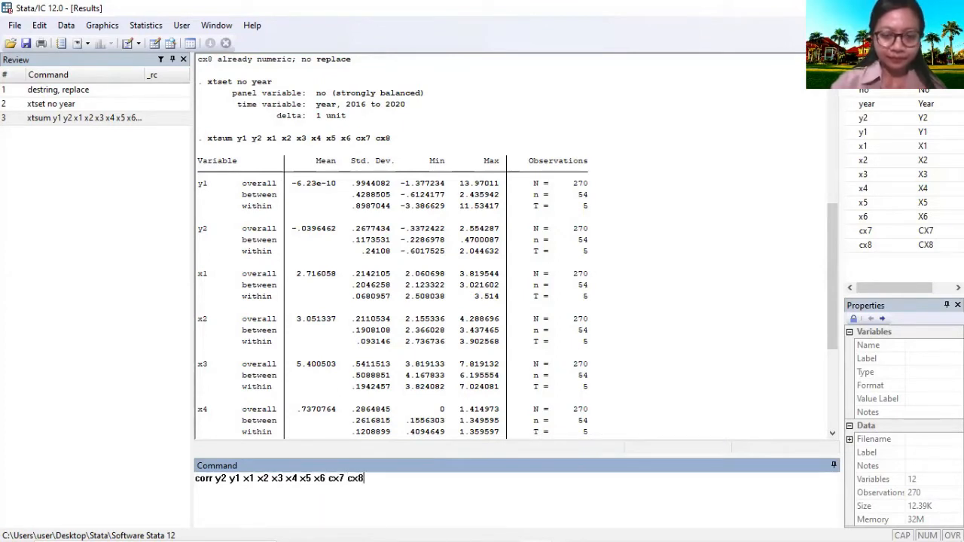
{"action": "key", "text": "Return"}
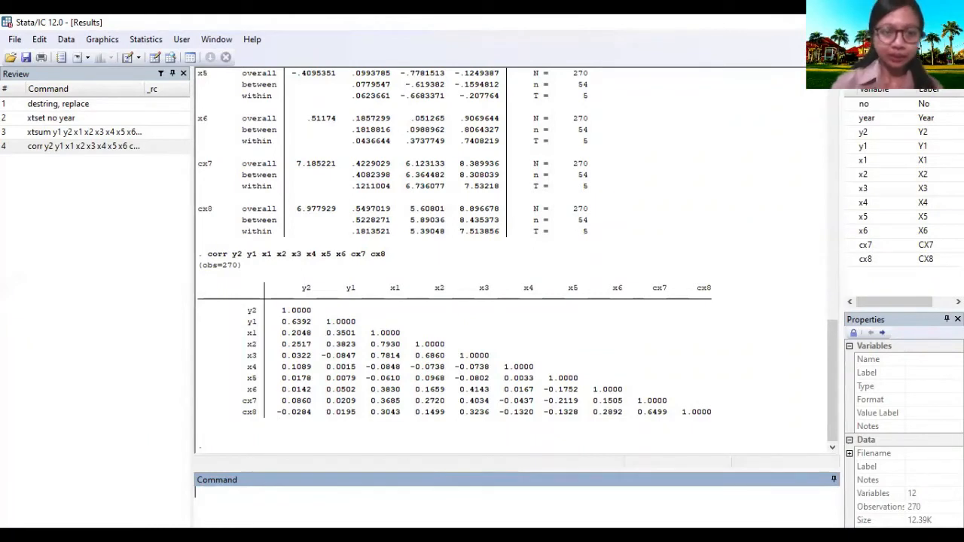
- Estimate the linear regression of y1 on x1 through x6 by running "regress y1 x1 x2 x3 x4 x5 x6"
{"action": "type", "text": "re"}
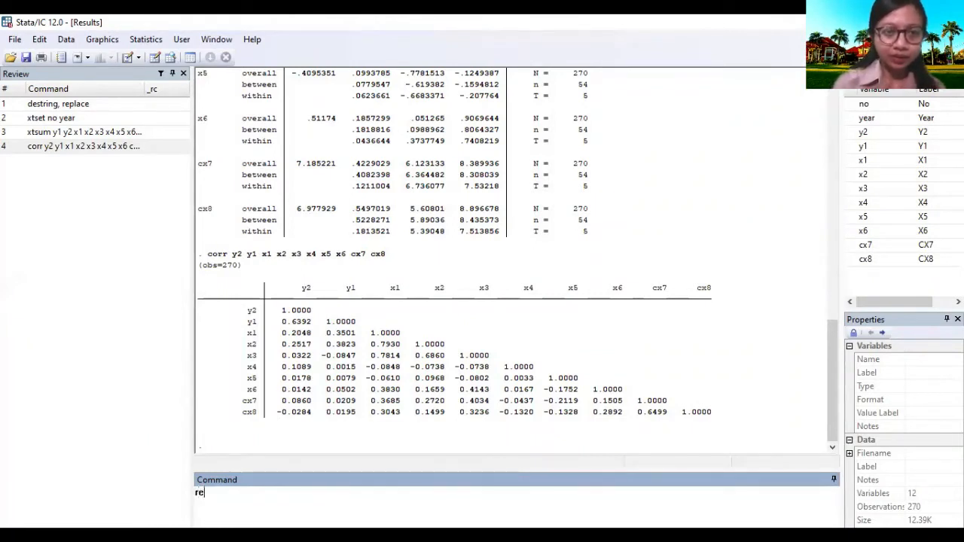
{"action": "type", "text": "gress"}
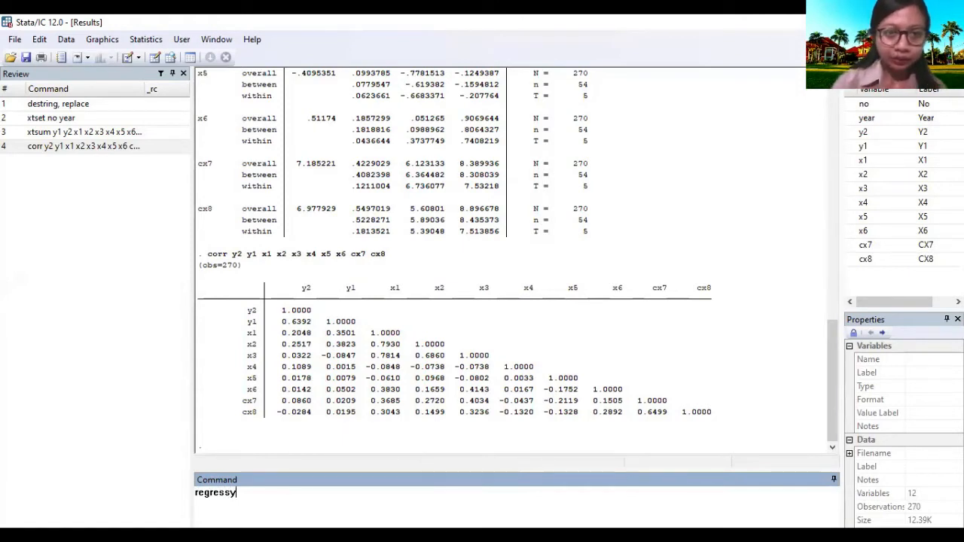
{"action": "type", "text": " y1"}
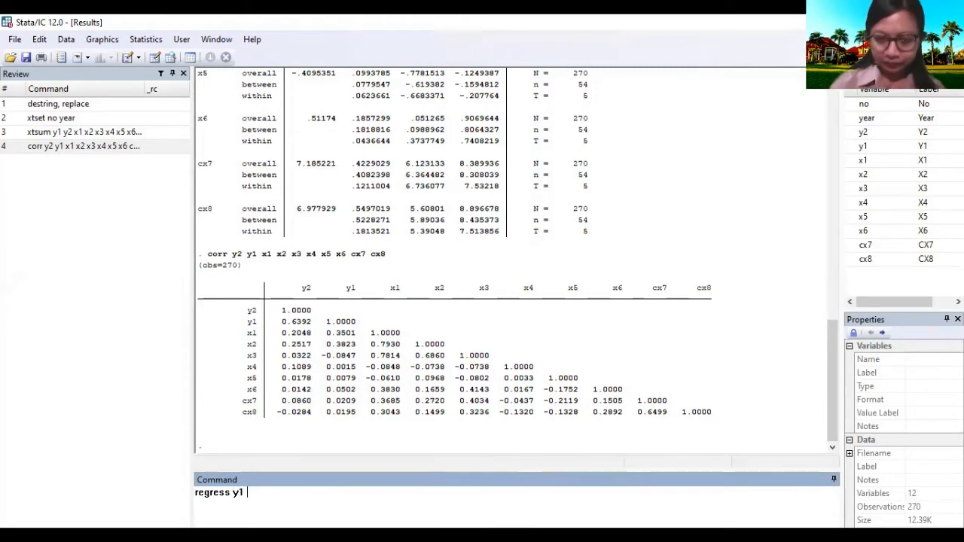
{"action": "type", "text": " x1 "}
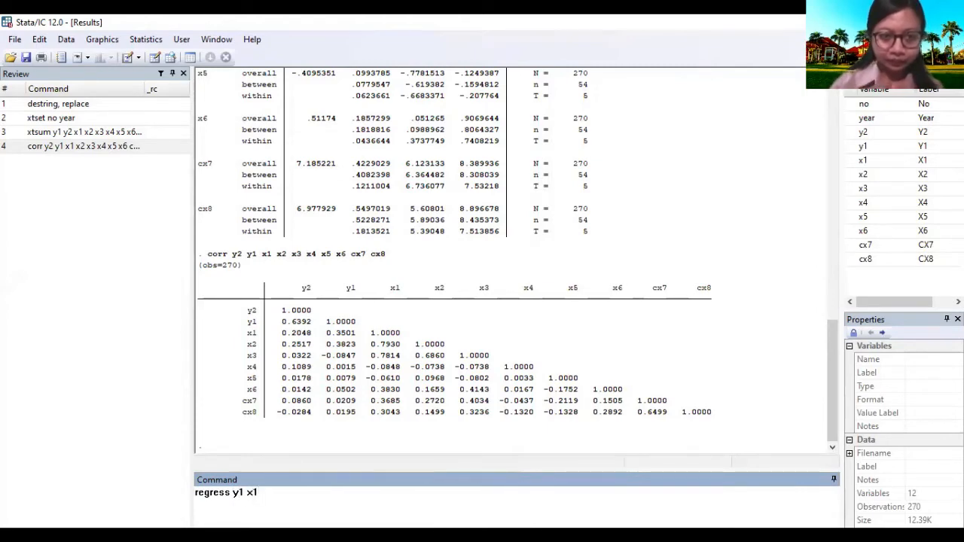
{"action": "type", "text": "x2 "}
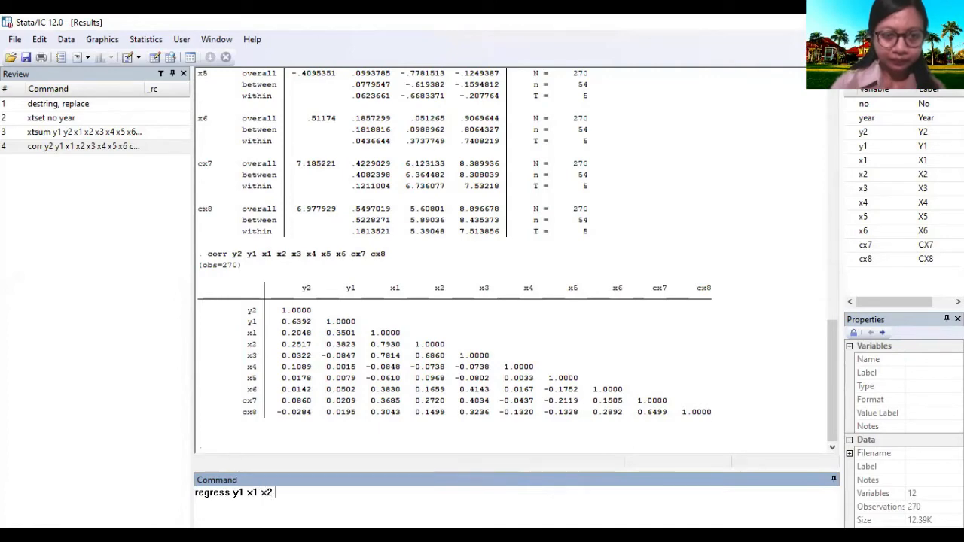
{"action": "type", "text": "x3 x4 x5 "}
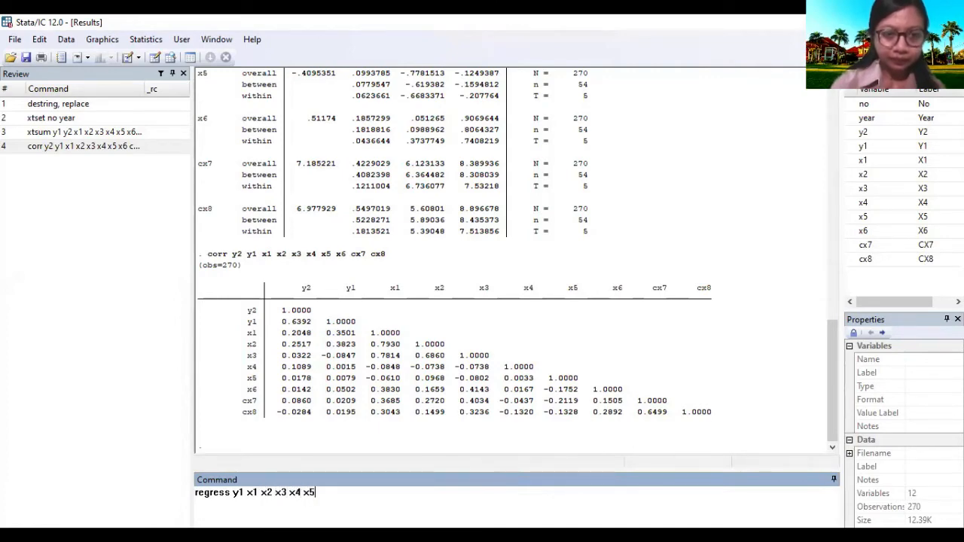
{"action": "type", "text": "x"}
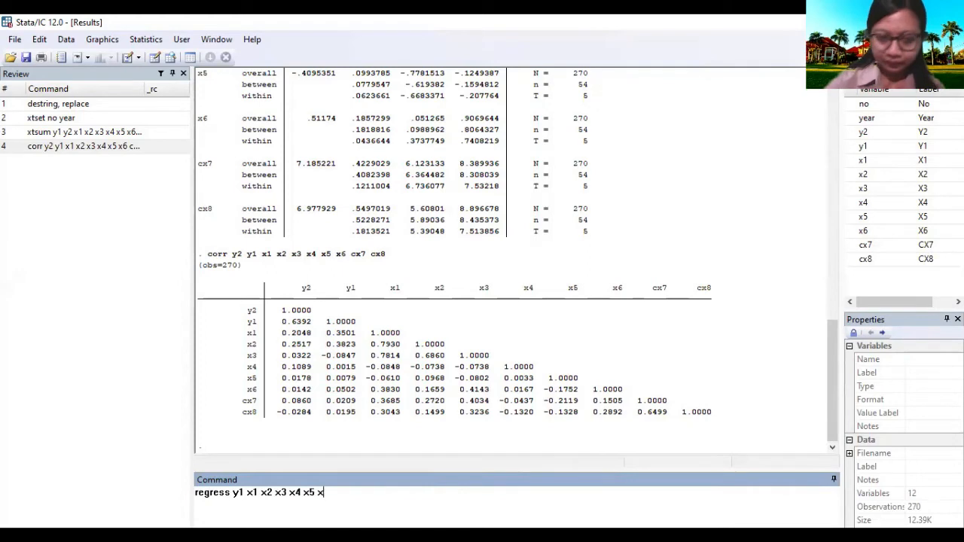
{"action": "type", "text": "6"}
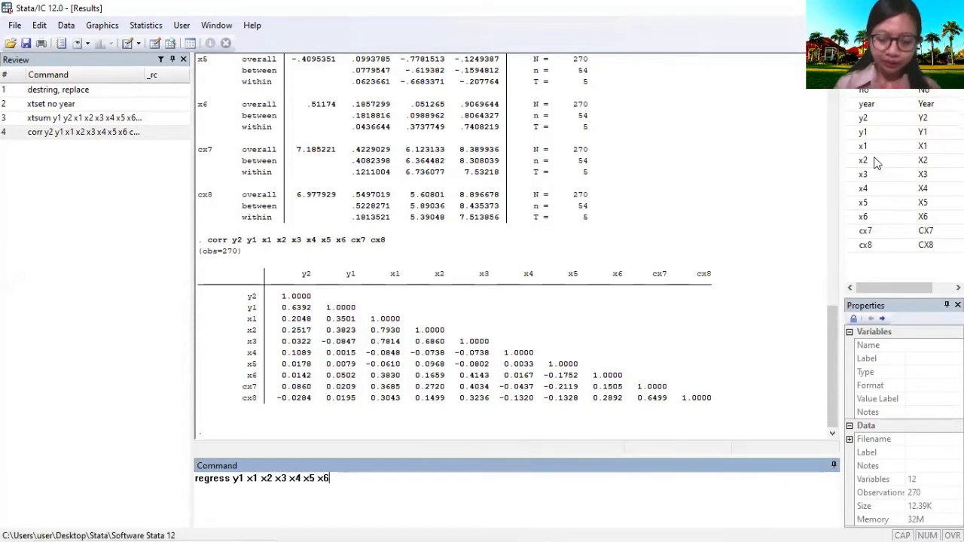
{"action": "key", "text": "Return"}
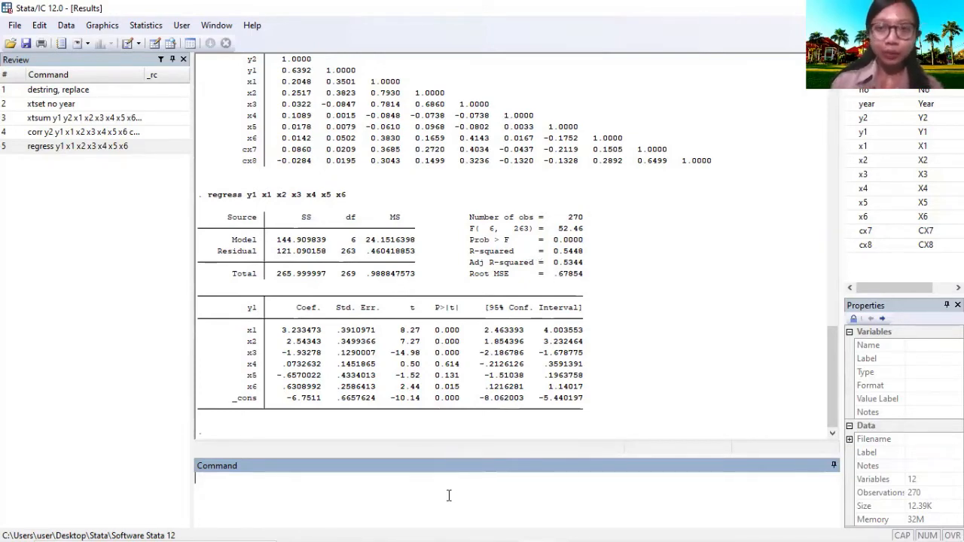
{"action": "left_click", "coordinate": [483, 51]}
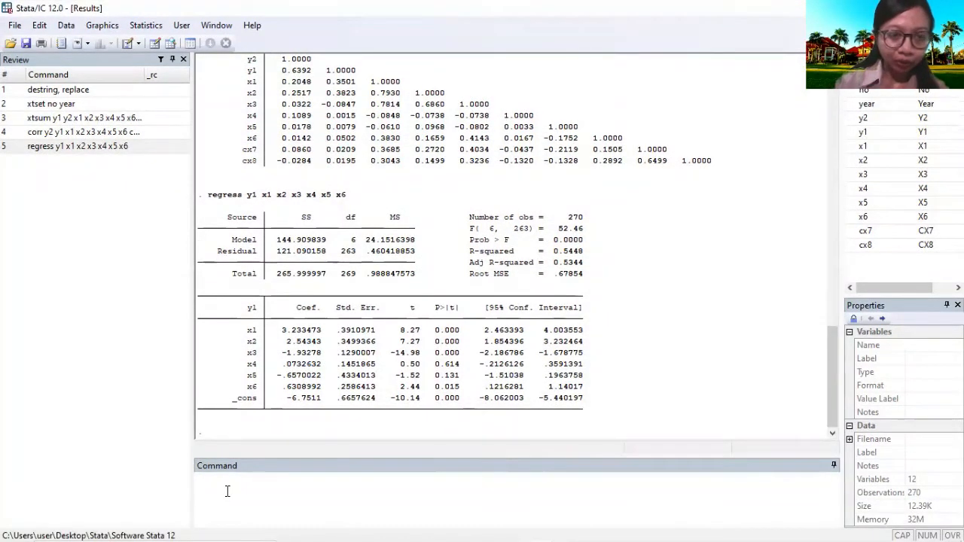
- Estimate the linear regression of y2 by running "regress y2 y1 x1 x2 x3 x4 x5 x6 cx7 cx8"
{"action": "left_click", "coordinate": [227, 490]}
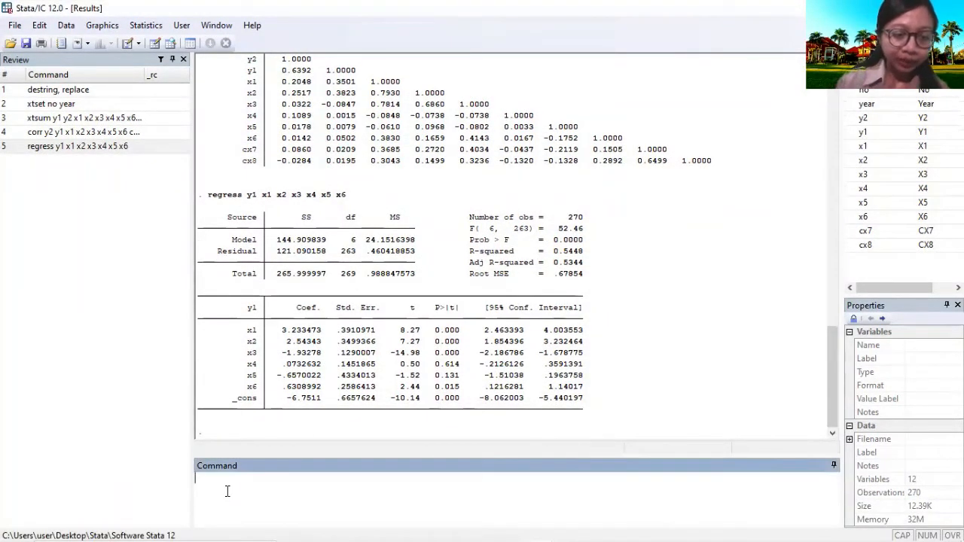
{"action": "type", "text": "re"}
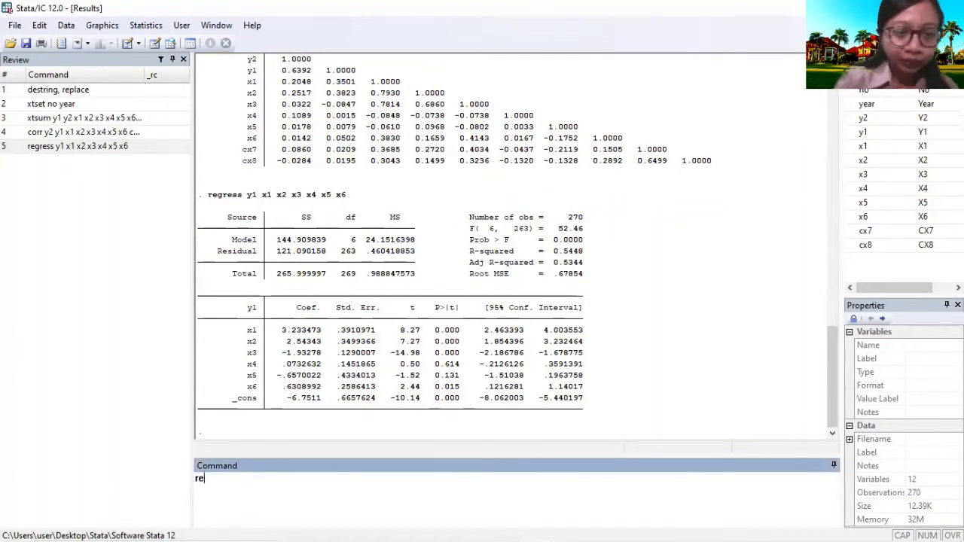
{"action": "type", "text": "gress"}
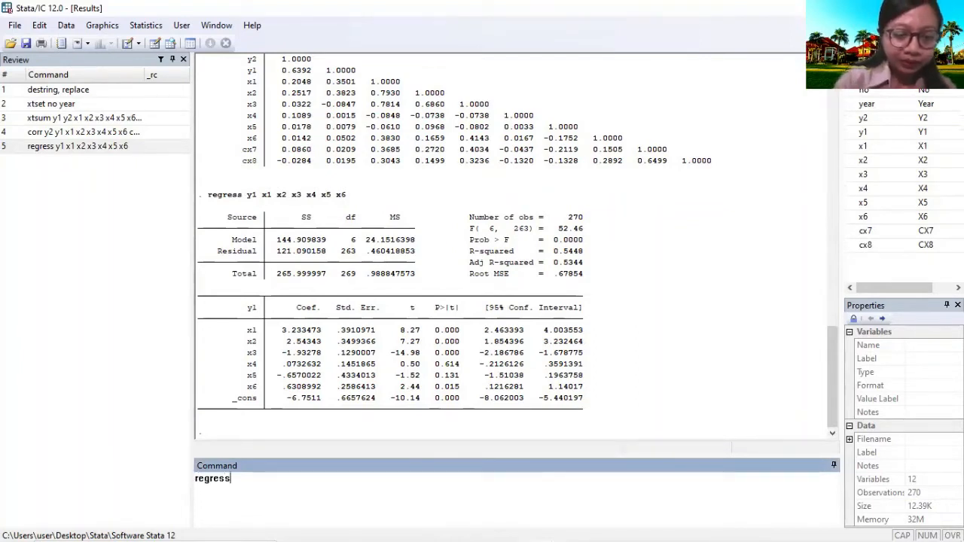
{"action": "type", "text": " y"}
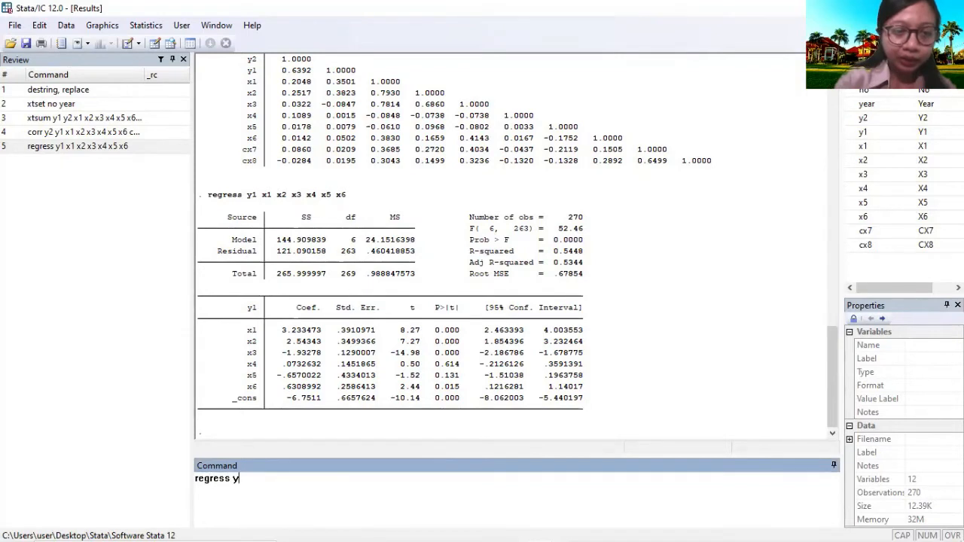
{"action": "type", "text": "2 y1"}
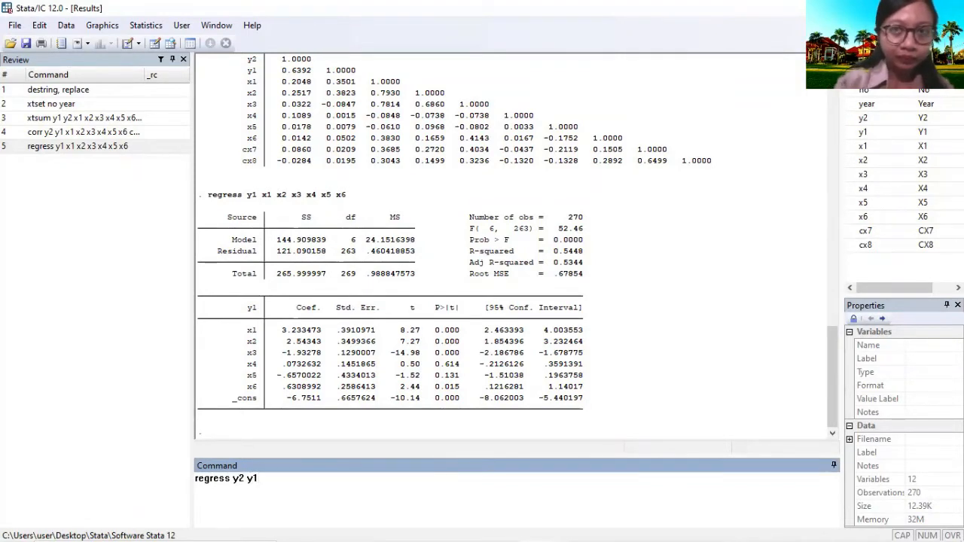
{"action": "type", "text": " x1 x2 x3"}
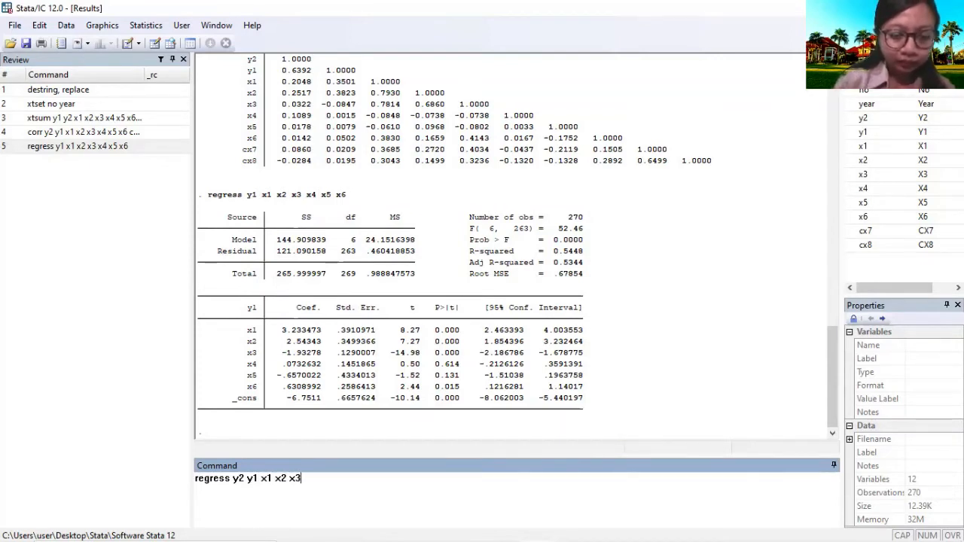
{"action": "type", "text": " x4 "}
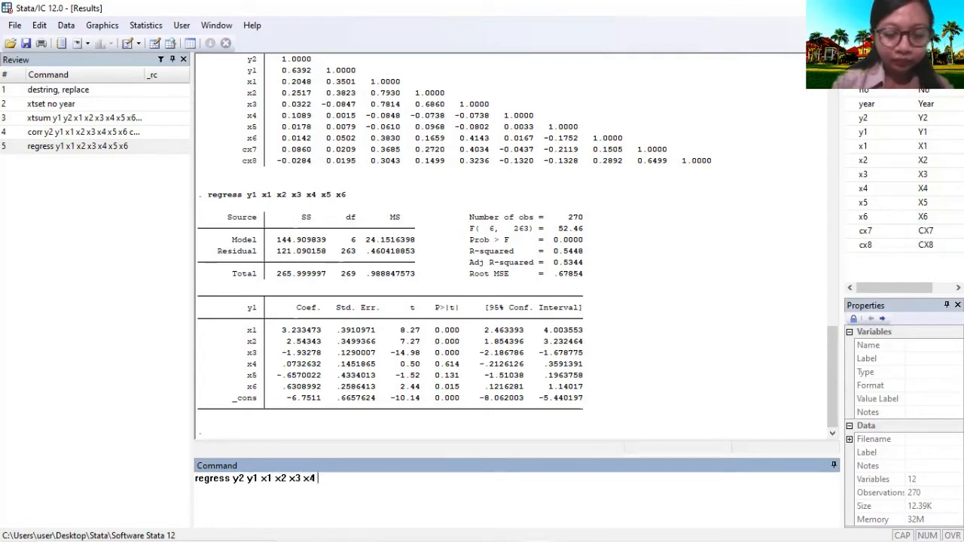
{"action": "type", "text": "x5 x"}
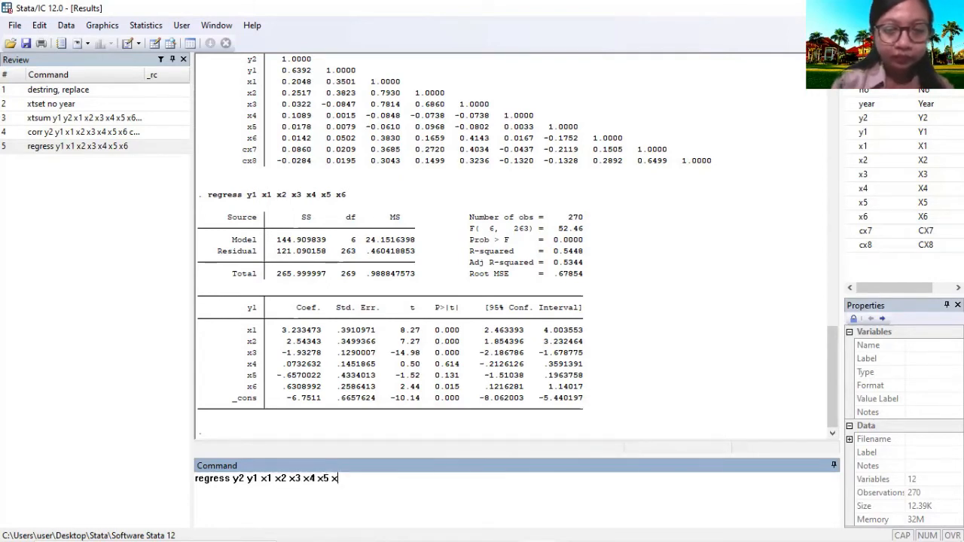
{"action": "type", "text": "6 cx"}
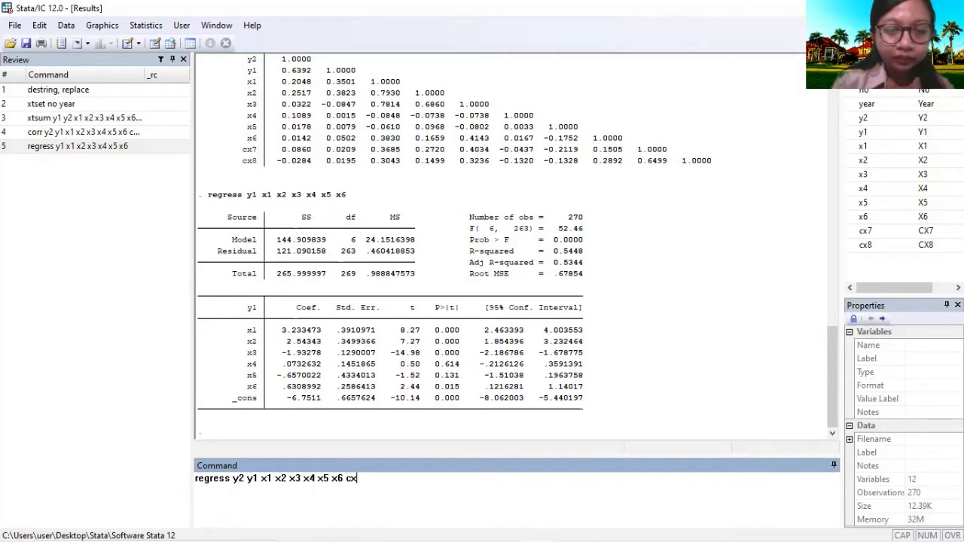
{"action": "type", "text": "7 cx8"}
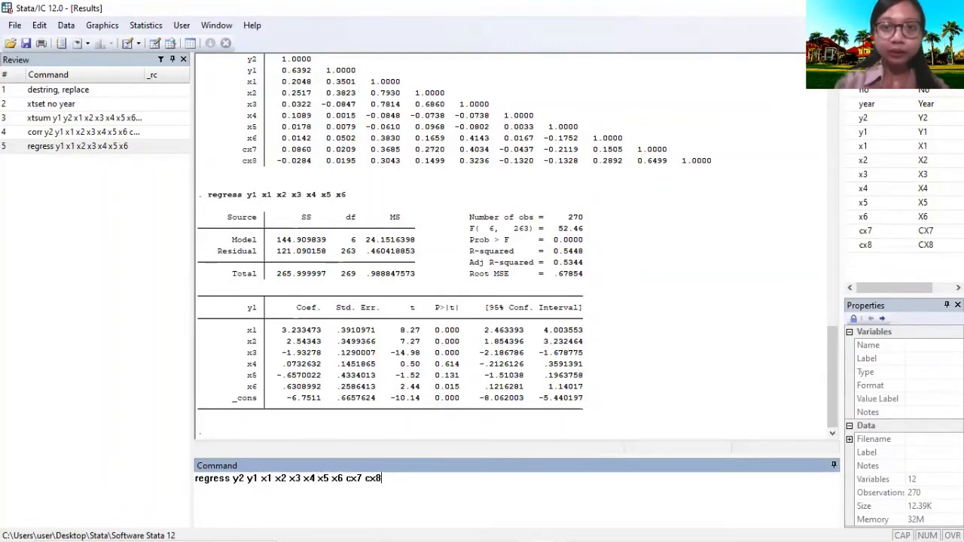
{"action": "key", "text": "Return"}
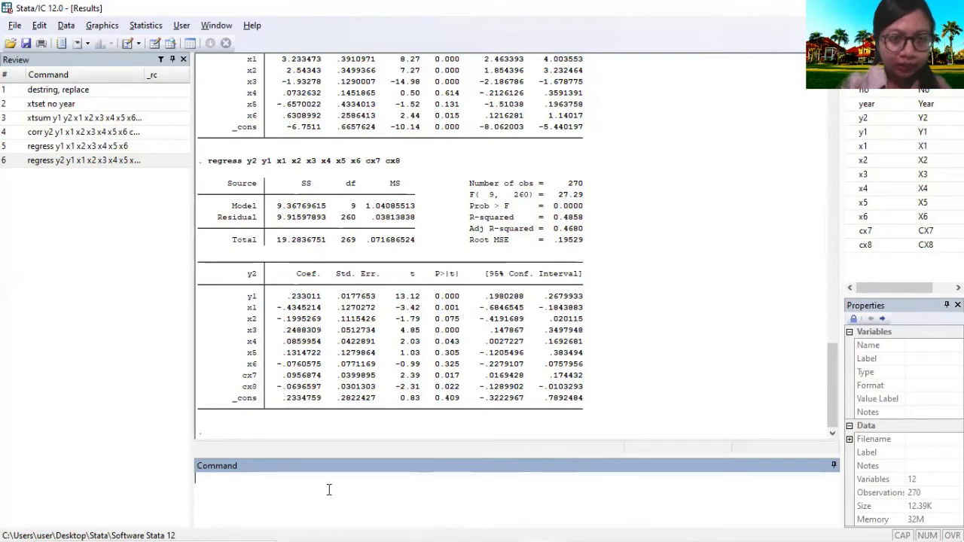
- Fit the path model with sem: separate y1 paths from each of x1 through x6, and y2 from y1, x1 through x6, cx7 and cx8
{"action": "type", "text": "sem (y1 <- x1) (y1 <- x2) (y1 <- x3) (y1 <- x4) (y1 <- x5) (y1 <- x6) (y2 <- y1 x1 x2 x3 x4 x5 x6 cx7 cx8)"}
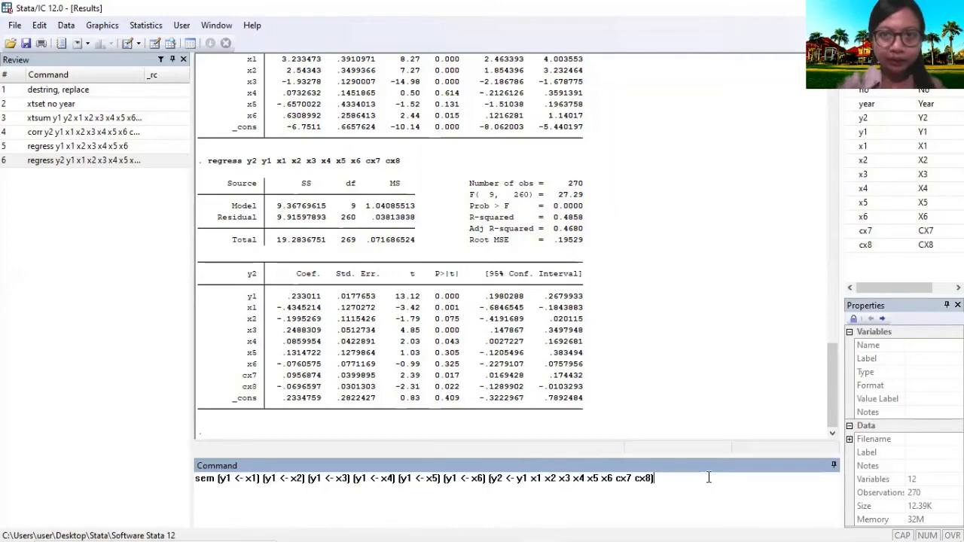
{"action": "key", "text": "Return"}
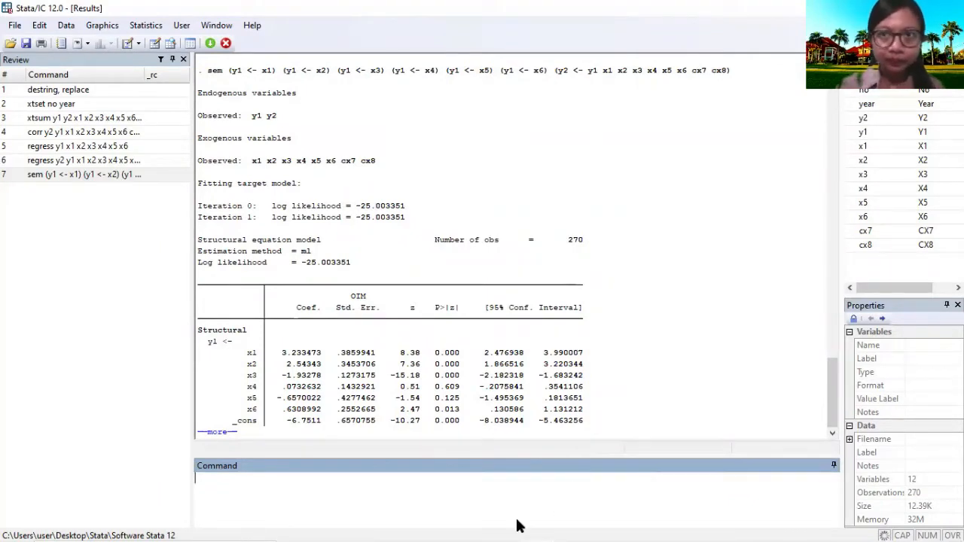
{"action": "key", "text": "space"}
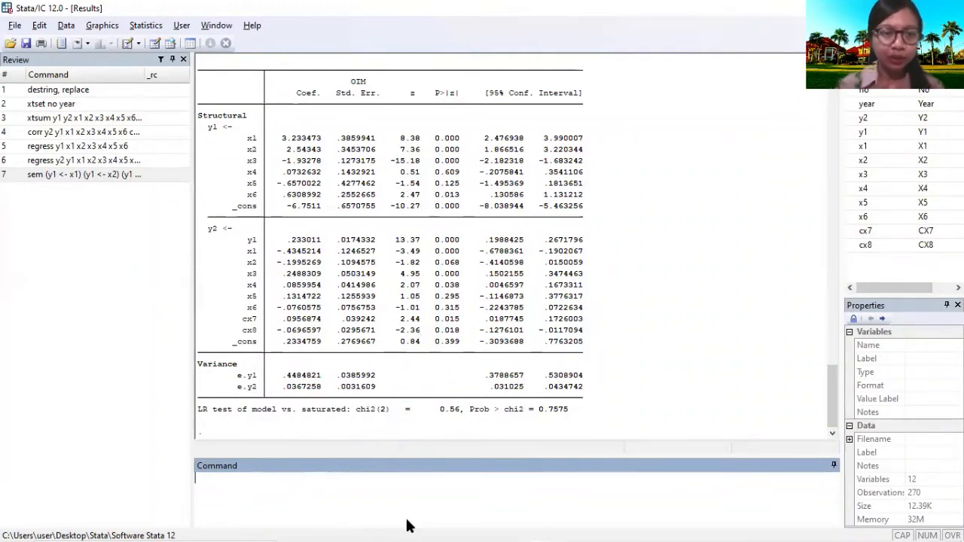
- Decompose the path model's effects by running "estat teffects" and display its complete output
{"action": "type", "text": "e"}
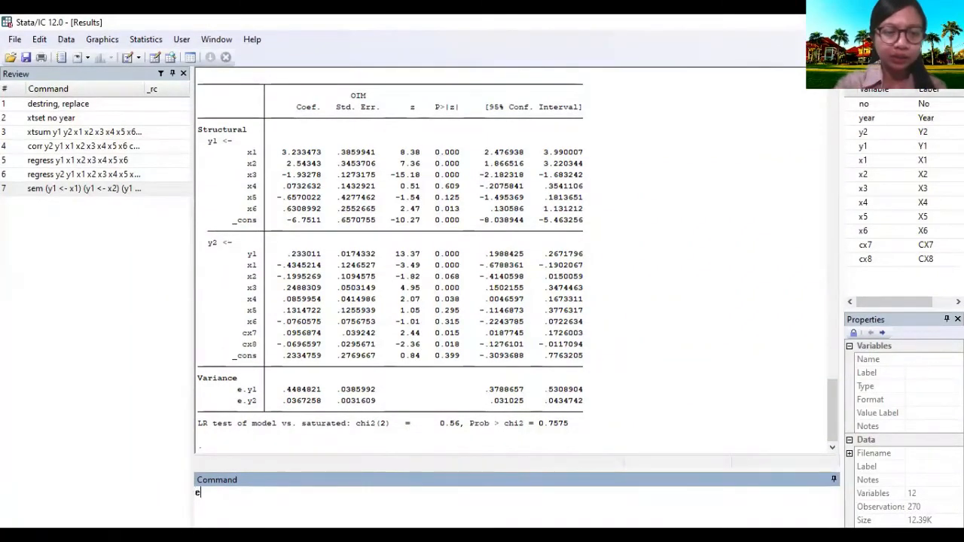
{"action": "type", "text": "stat"}
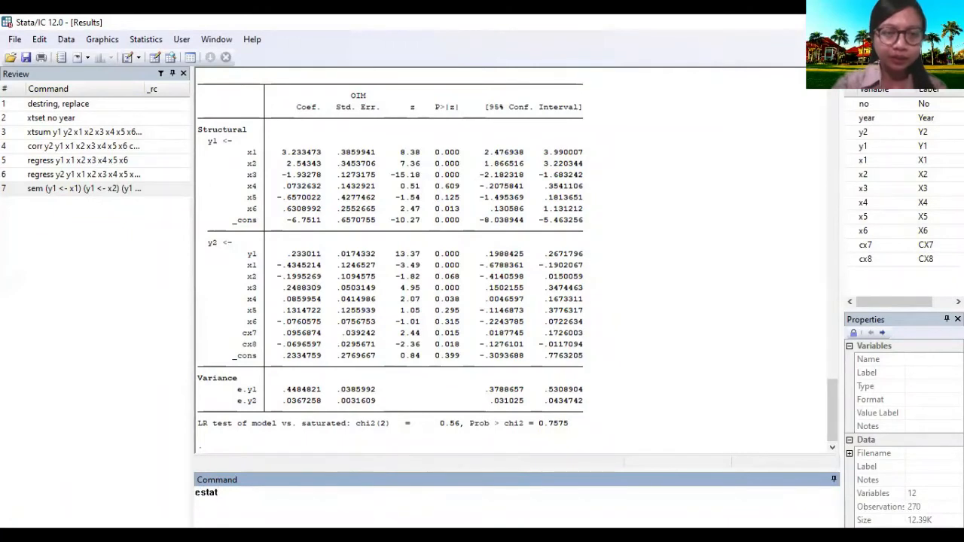
{"action": "type", "text": " teffec"}
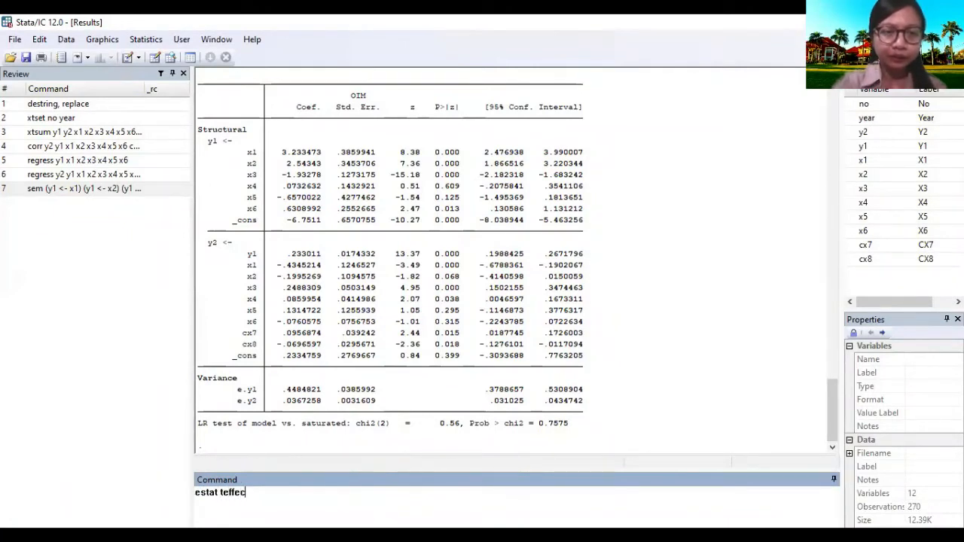
{"action": "type", "text": "ts"}
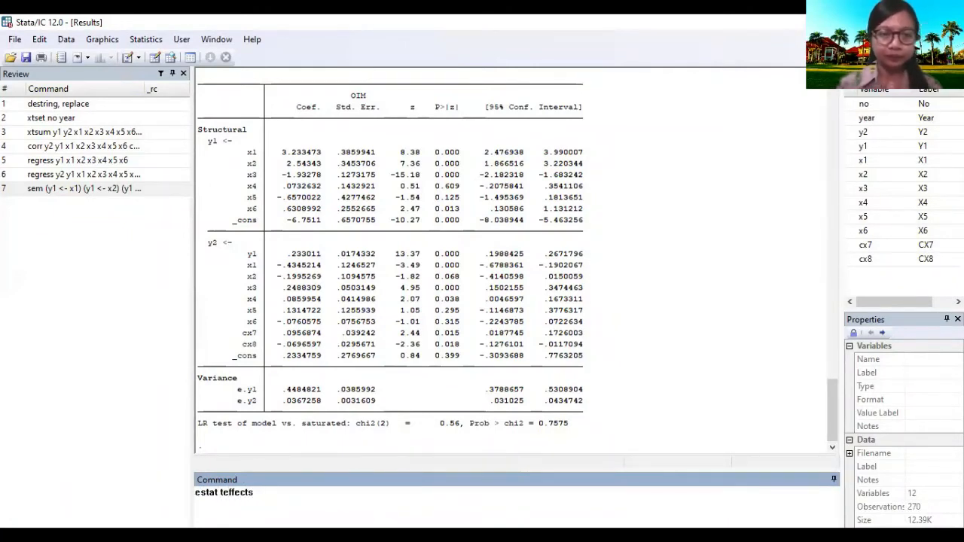
{"action": "key", "text": "Return"}
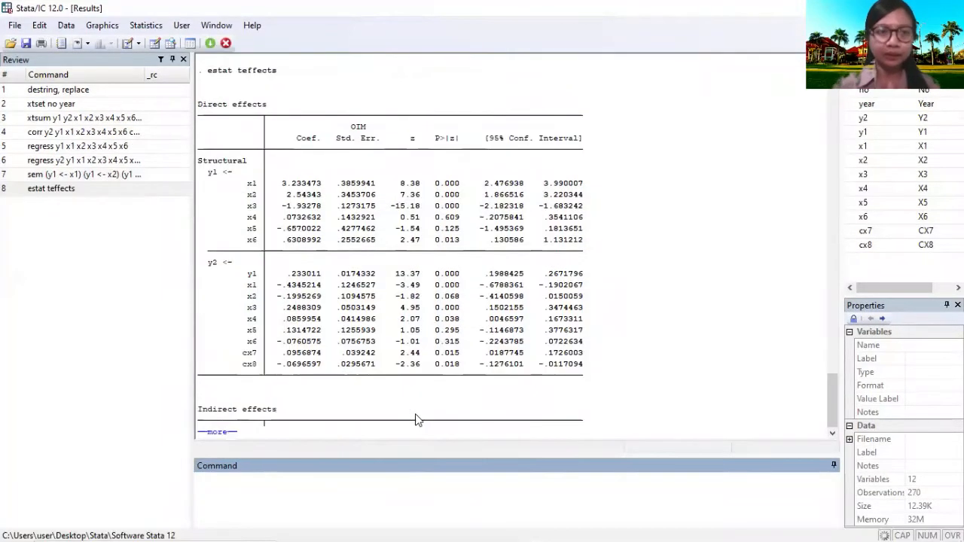
{"action": "left_click", "coordinate": [218, 433]}
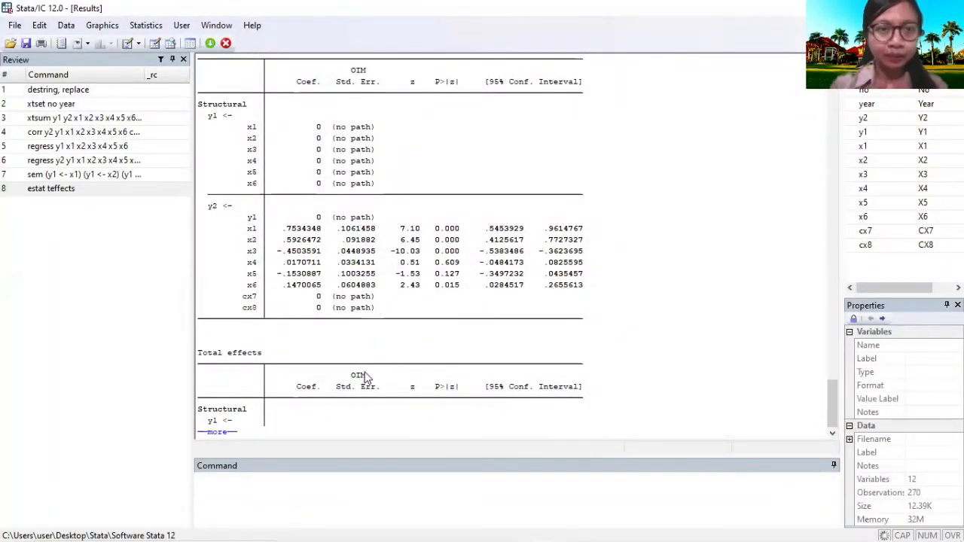
{"action": "left_click", "coordinate": [217, 433]}
- Examine the direct, indirect and total effects tables for the y1 and y2 equations
{"action": "scroll", "coordinate": [258, 349], "scroll_direction": "up", "scroll_amount": 3}
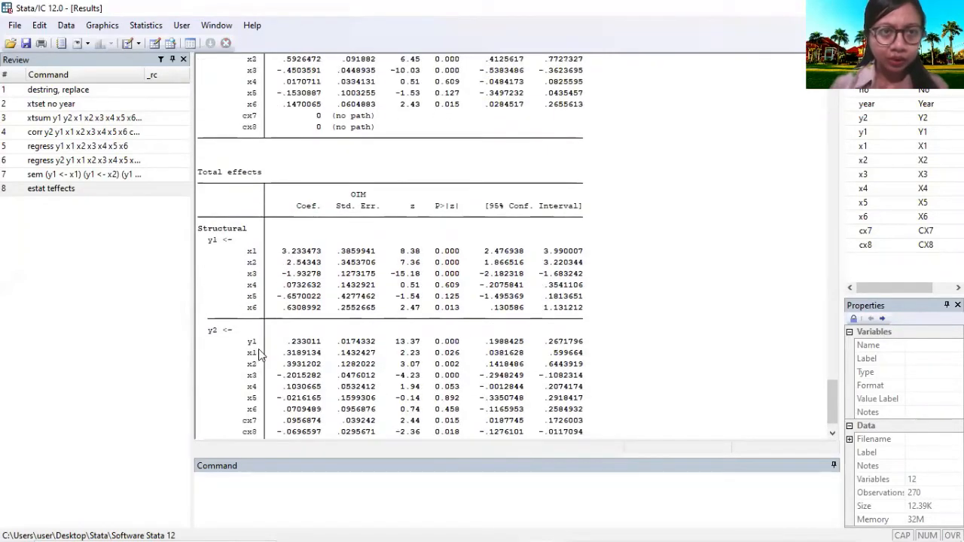
{"action": "scroll", "coordinate": [241, 179], "scroll_direction": "up", "scroll_amount": 15}
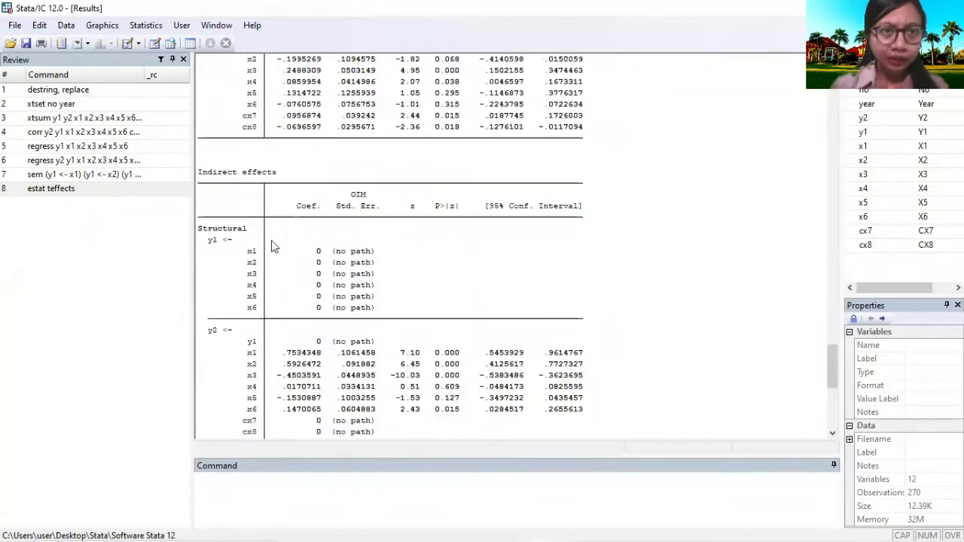
{"action": "scroll", "coordinate": [273, 245], "scroll_direction": "up", "scroll_amount": 2}
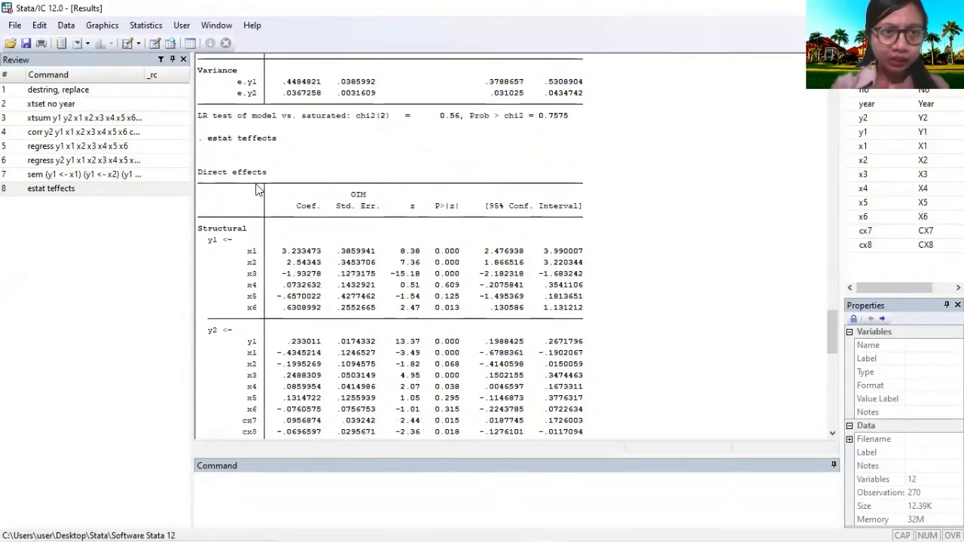
{"action": "scroll", "coordinate": [264, 199], "scroll_direction": "down", "scroll_amount": 7}
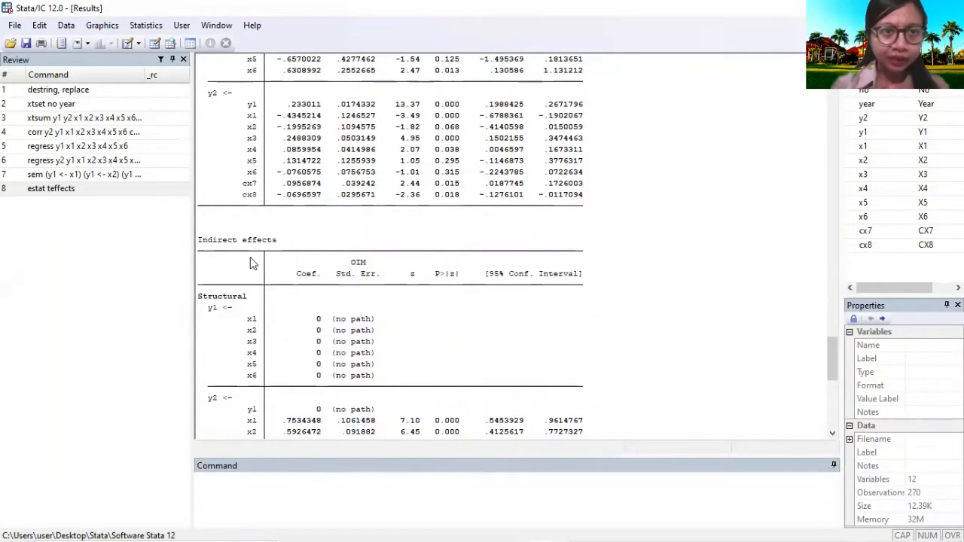
{"action": "scroll", "coordinate": [253, 261], "scroll_direction": "down", "scroll_amount": 9}
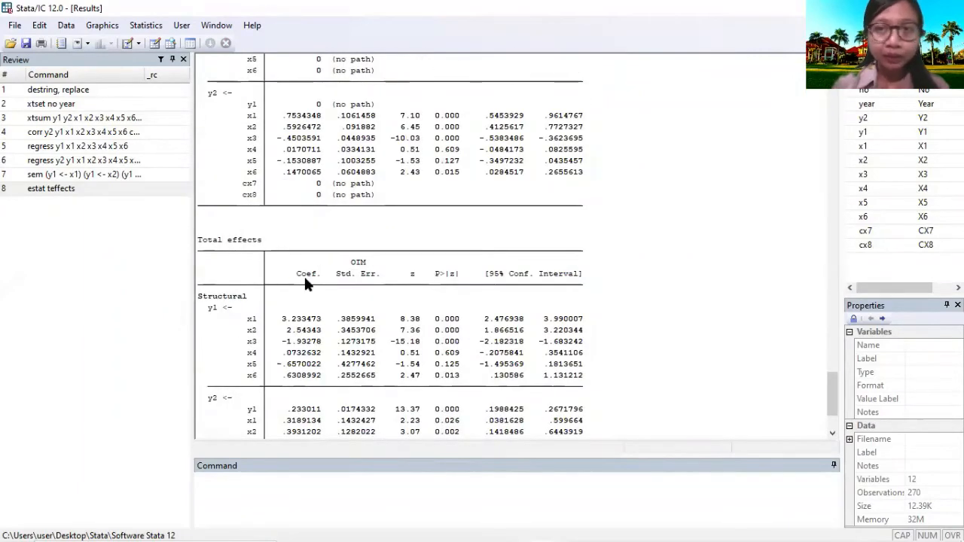
{"action": "scroll", "coordinate": [332, 275], "scroll_direction": "up", "scroll_amount": 4}
{"action": "scroll", "coordinate": [331, 275], "scroll_direction": "up", "scroll_amount": 3}
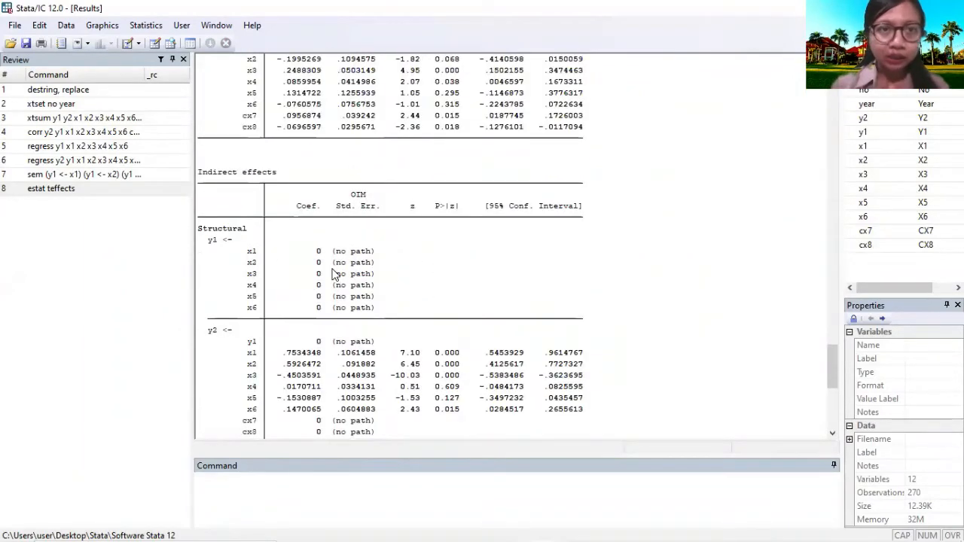
{"action": "scroll", "coordinate": [331, 275], "scroll_direction": "up", "scroll_amount": 1}
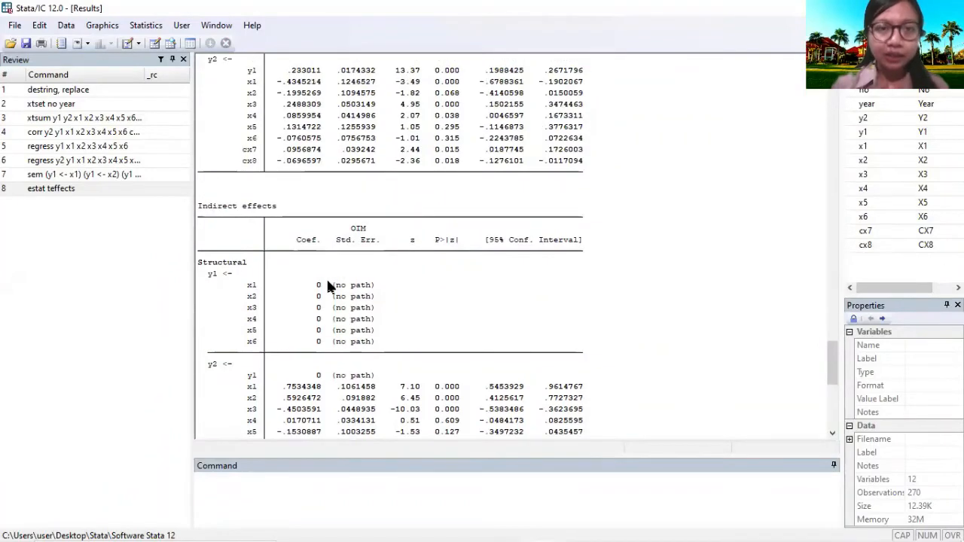
{"action": "scroll", "coordinate": [331, 275], "scroll_direction": "down", "scroll_amount": 8}
{"action": "scroll", "coordinate": [343, 339], "scroll_direction": "down", "scroll_amount": 3}
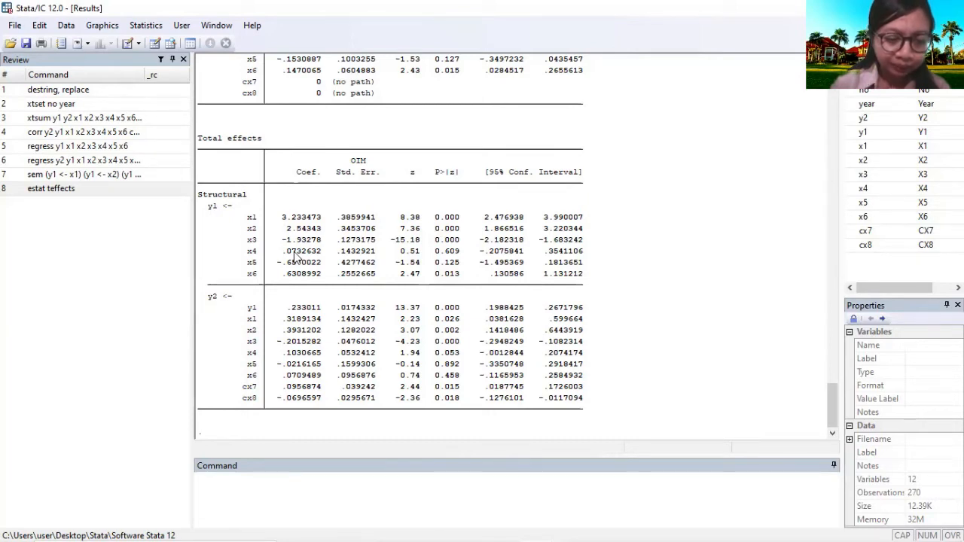
{"action": "scroll", "coordinate": [295, 258], "scroll_direction": "up", "scroll_amount": 9}
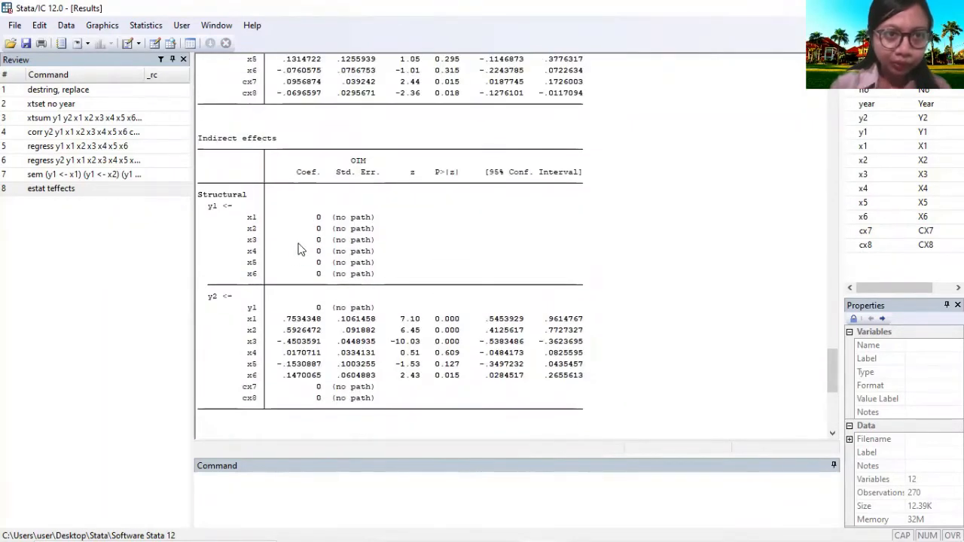
{"action": "scroll", "coordinate": [300, 250], "scroll_direction": "down", "scroll_amount": 1}
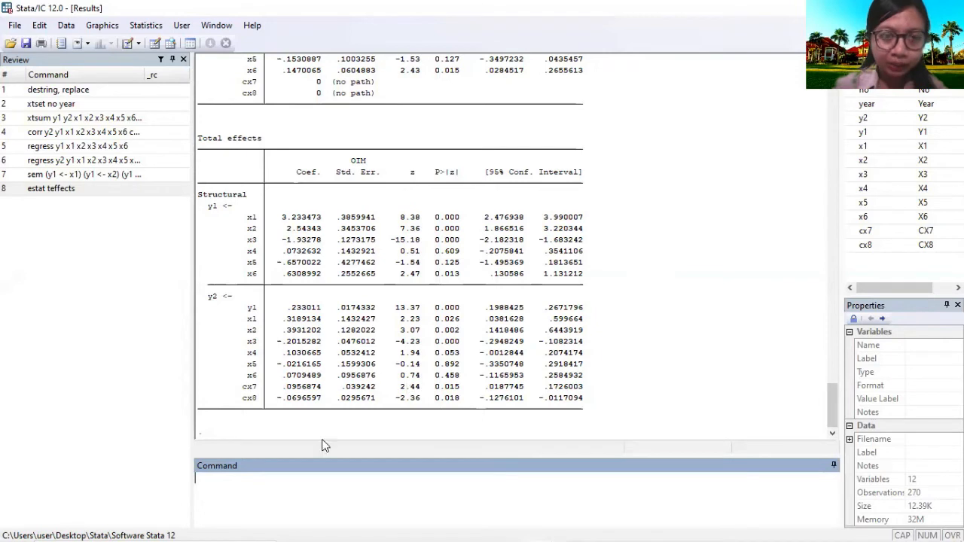
- Rerun "regress y1 x1 x2 x3 x4 x5 x6" and check its predictors for multicollinearity with "vif"
{"action": "type", "text": "regress y1 x1 x2 x3 x4 x5 x6"}
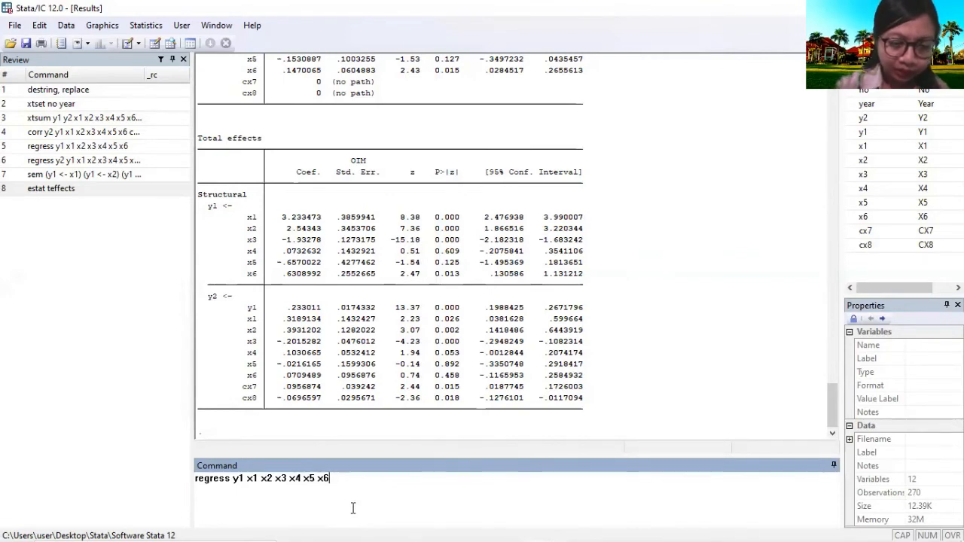
{"action": "key", "text": "Return"}
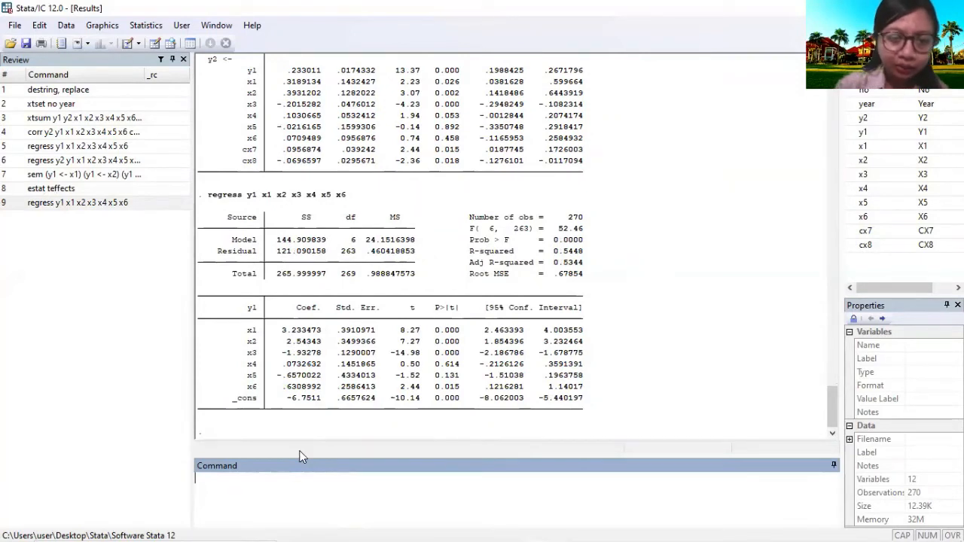
{"action": "type", "text": "vif"}
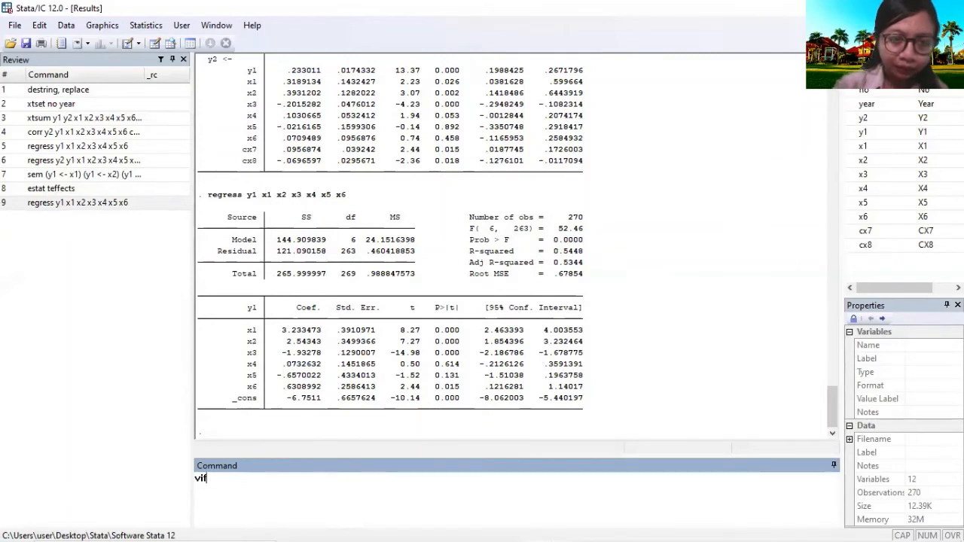
{"action": "key", "text": "Return"}
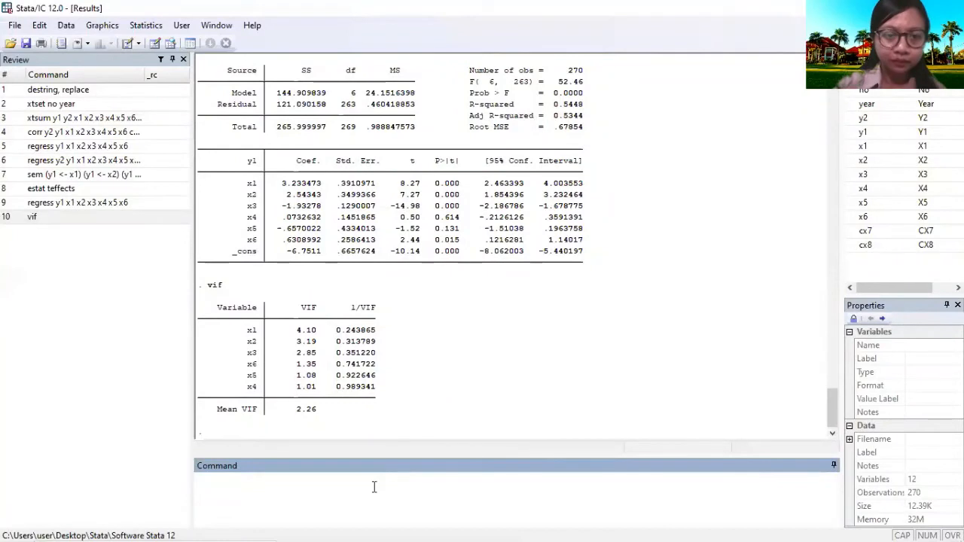
- Run "regress y2 y1 x1 x2 x3 x4 x5 x6 cx7 cx8" and check its predictors for multicollinearity with "vif"
{"action": "type", "text": "regress y2 y1 x1 x2 x3 x4 x5 x6 cx7 cx8"}
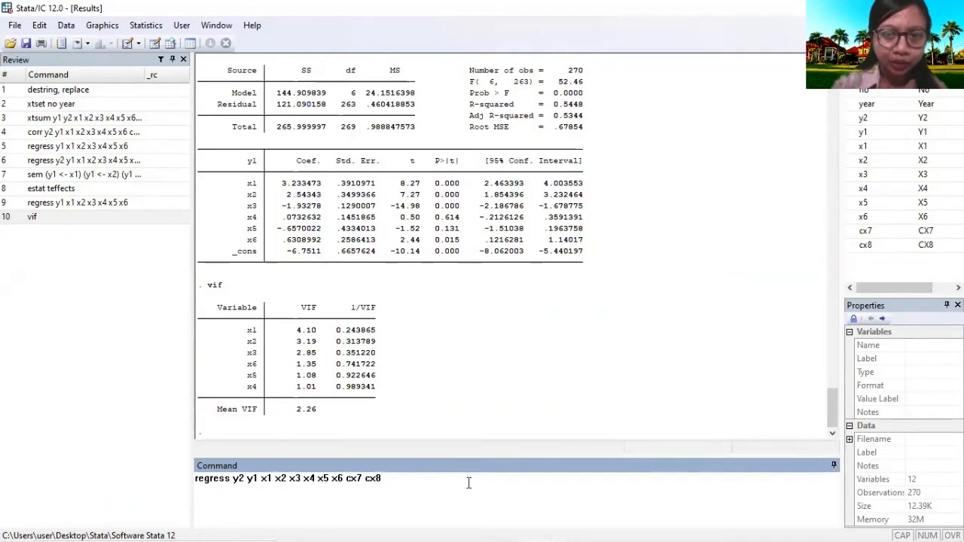
{"action": "key", "text": "Return"}
{"action": "type", "text": "vif"}
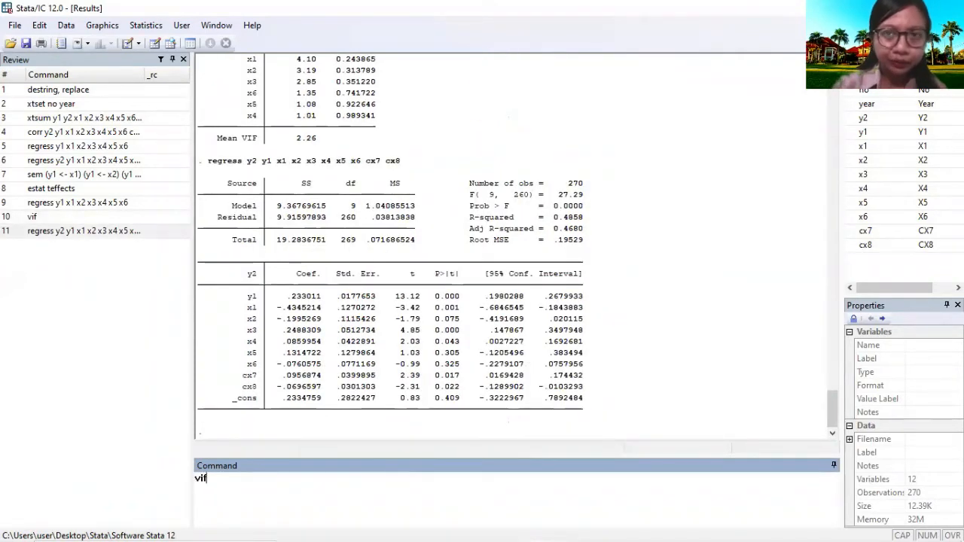
{"action": "key", "text": "Return"}
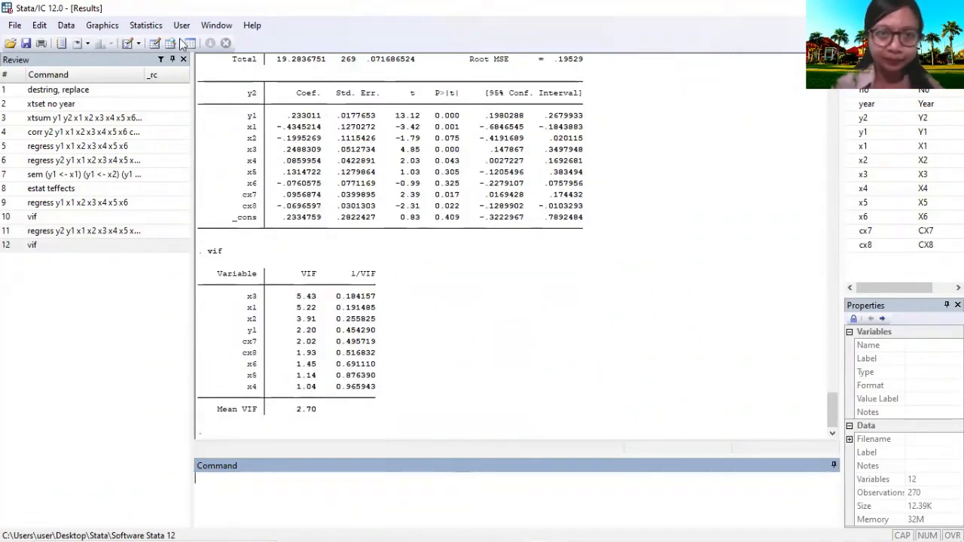
- Copy the earlier "regress y1 x1 x2 x3 x4 x5 x6" command from the command history and leave the command line empty
{"action": "scroll", "coordinate": [780, 331], "scroll_direction": "up", "scroll_amount": 11}
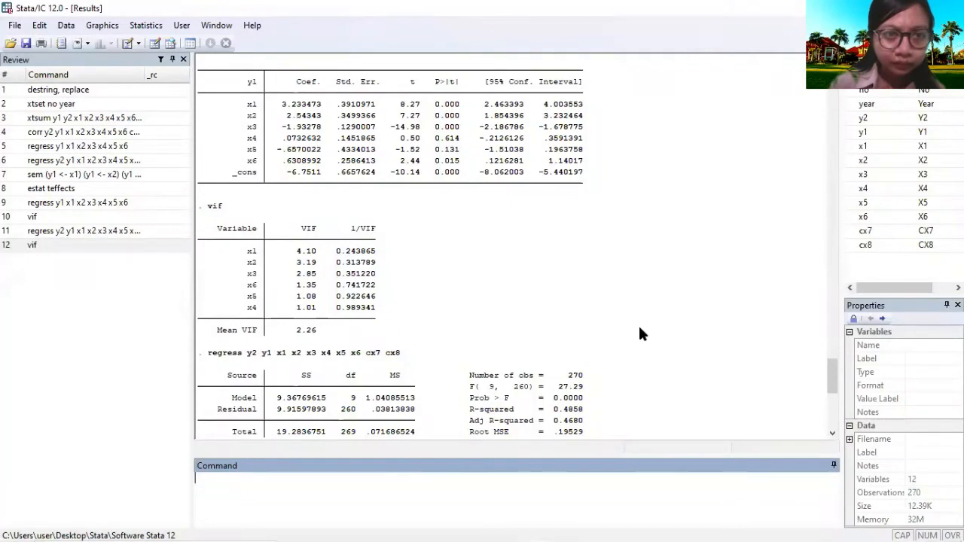
{"action": "scroll", "coordinate": [640, 334], "scroll_direction": "up", "scroll_amount": 3}
{"action": "scroll", "coordinate": [639, 334], "scroll_direction": "up", "scroll_amount": 2}
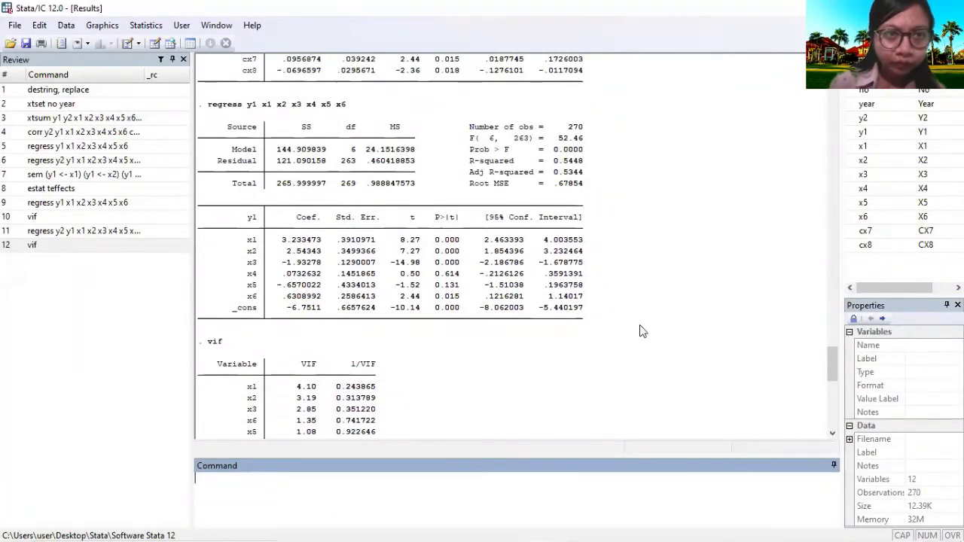
{"action": "scroll", "coordinate": [640, 334], "scroll_direction": "down", "scroll_amount": 3}
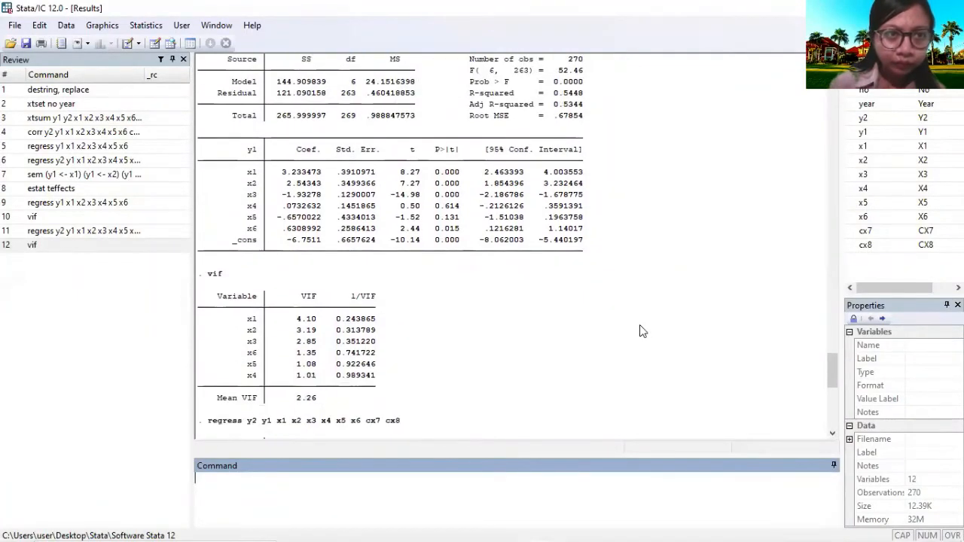
{"action": "left_click", "coordinate": [76, 203]}
{"action": "left_click_drag", "start_coordinate": [442, 489], "coordinate": [114, 487]}
{"action": "key", "text": "ctrl+c"}
{"action": "key", "text": "BackSpace"}
- Compare the VIF tables of the y1 and y2 regressions, and rerun the copied y1 regression on x1 through x6
{"action": "scroll", "coordinate": [314, 383], "scroll_direction": "down", "scroll_amount": 13}
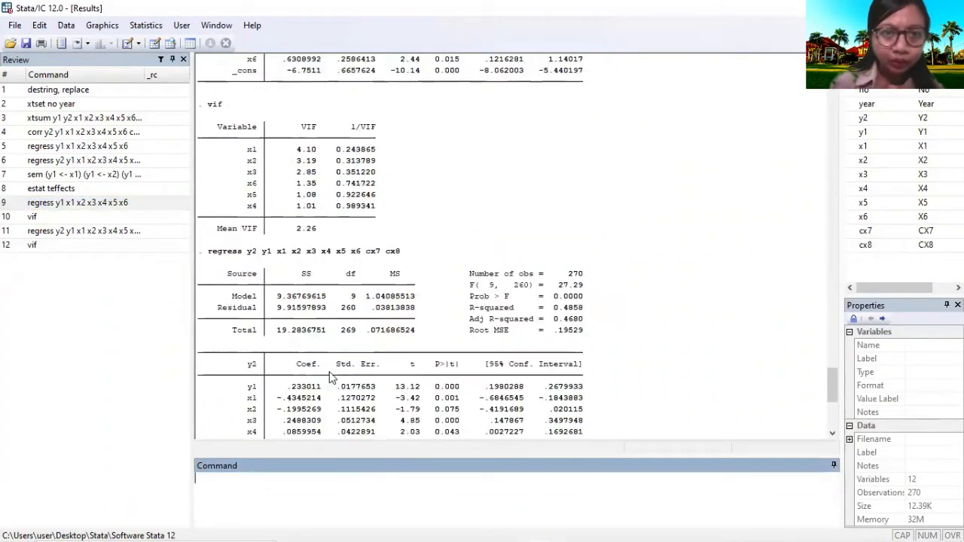
{"action": "scroll", "coordinate": [335, 376], "scroll_direction": "up", "scroll_amount": 10}
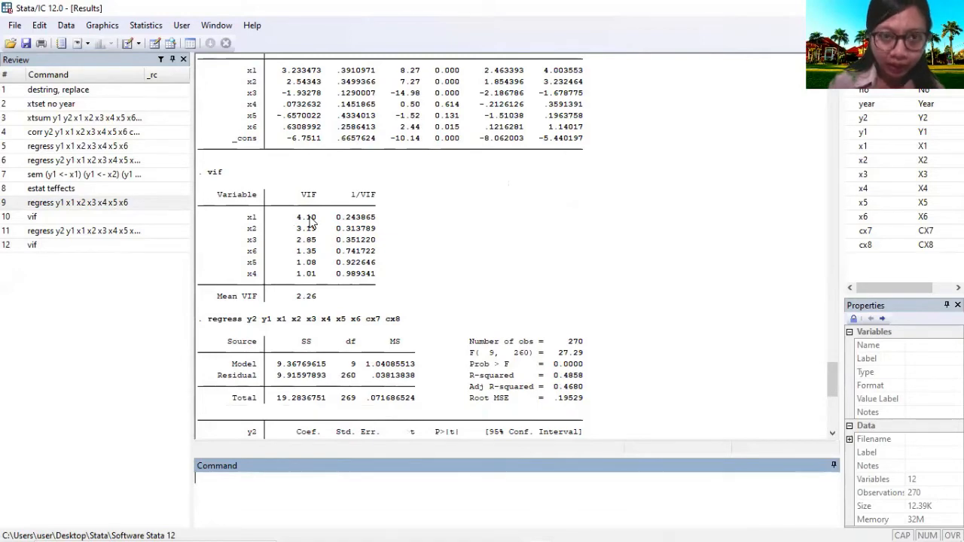
{"action": "scroll", "coordinate": [382, 323], "scroll_direction": "down", "scroll_amount": 10}
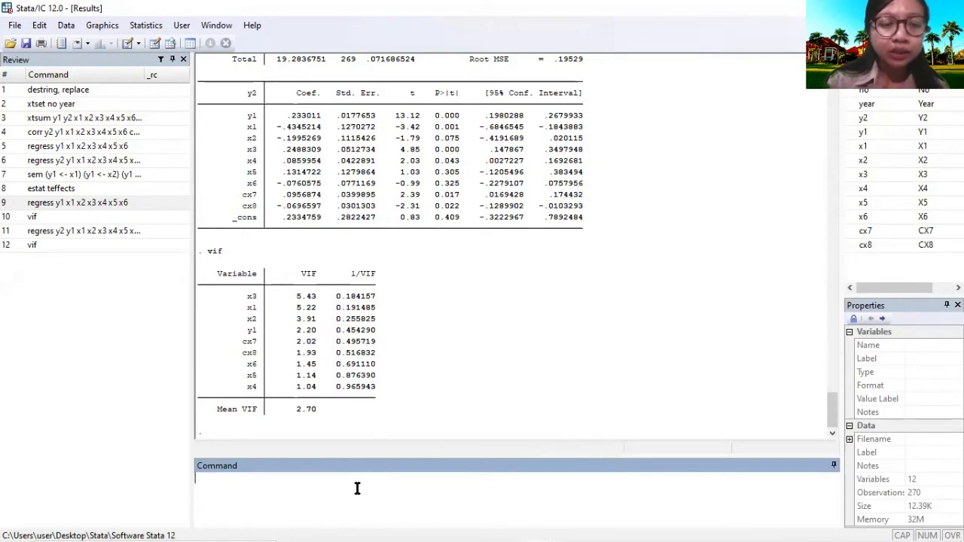
{"action": "key", "text": "ctrl+v"}
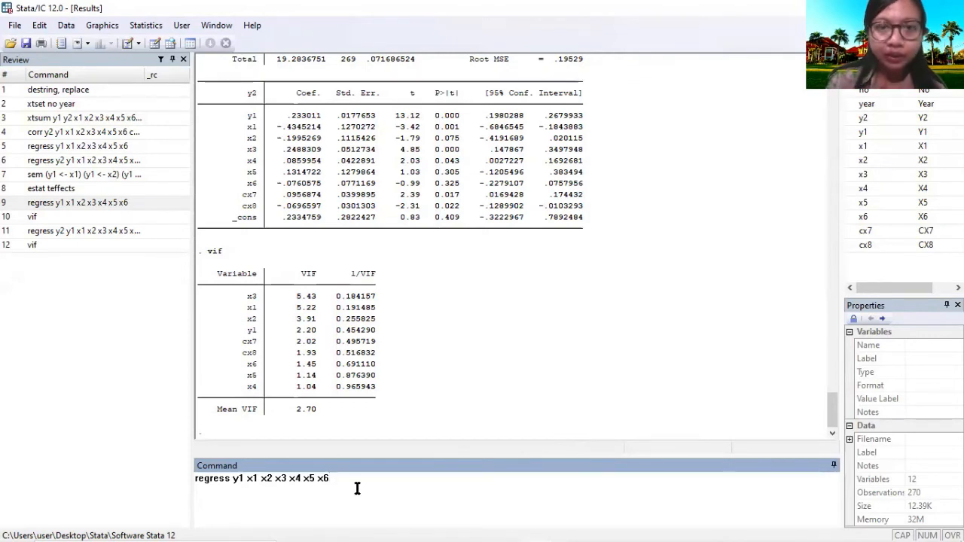
{"action": "key", "text": "Return"}
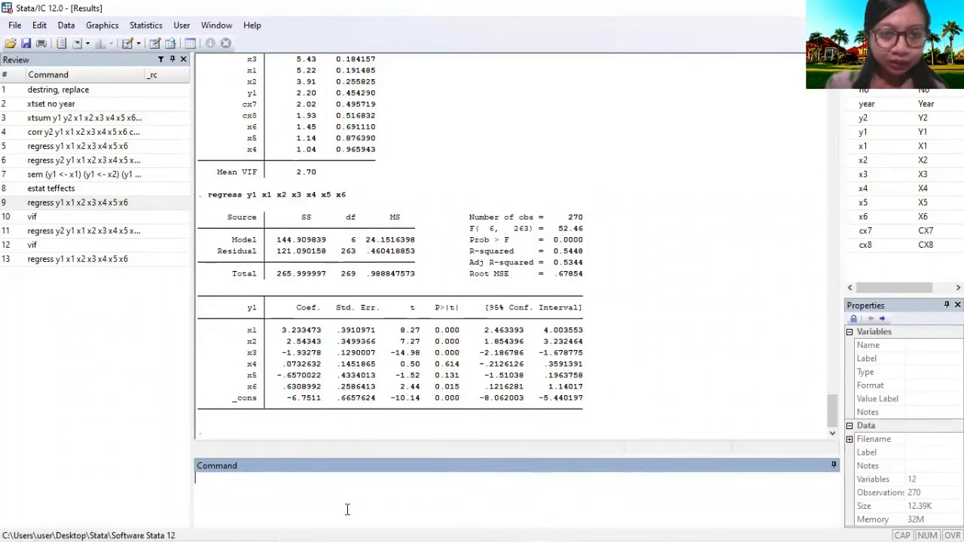
- Enter and run "regress y1 x1 x2 x3 x4 x5 x6" once more as the basis for a heteroskedasticity test
{"action": "type", "text": "regre"}
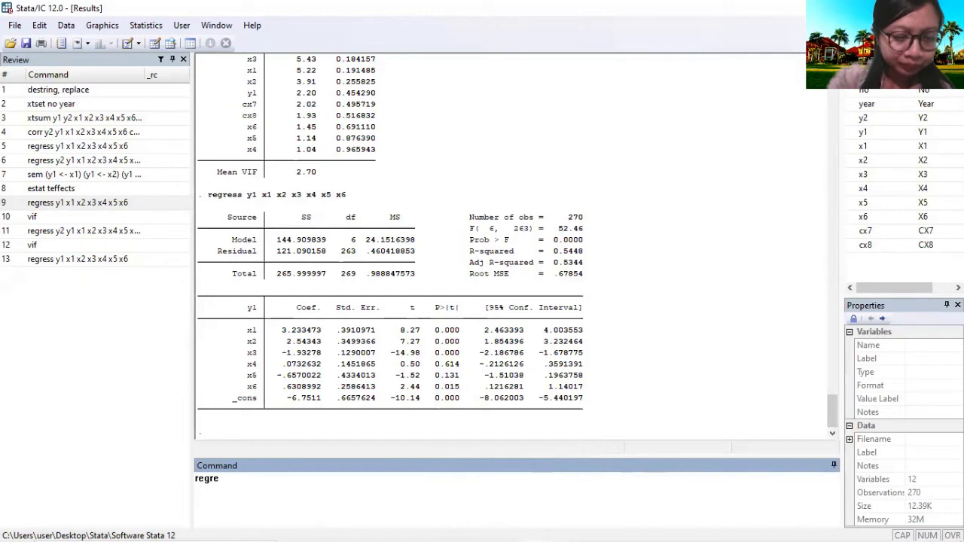
{"action": "type", "text": "ss y1"}
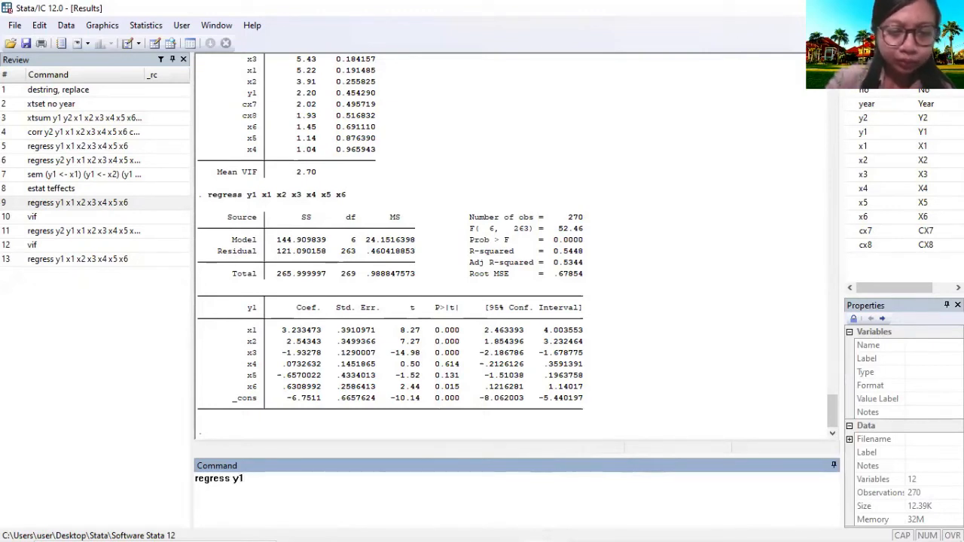
{"action": "type", "text": " x"}
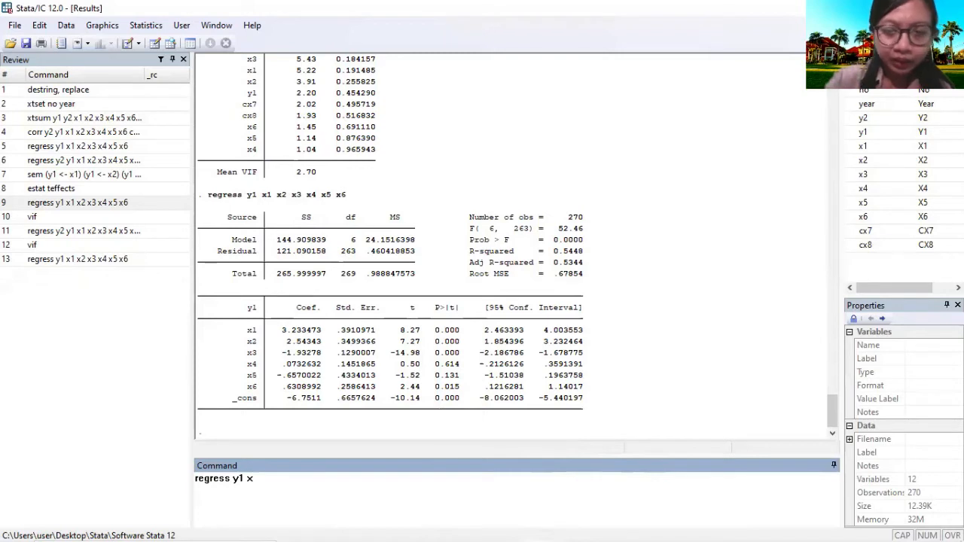
{"action": "type", "text": "1 "}
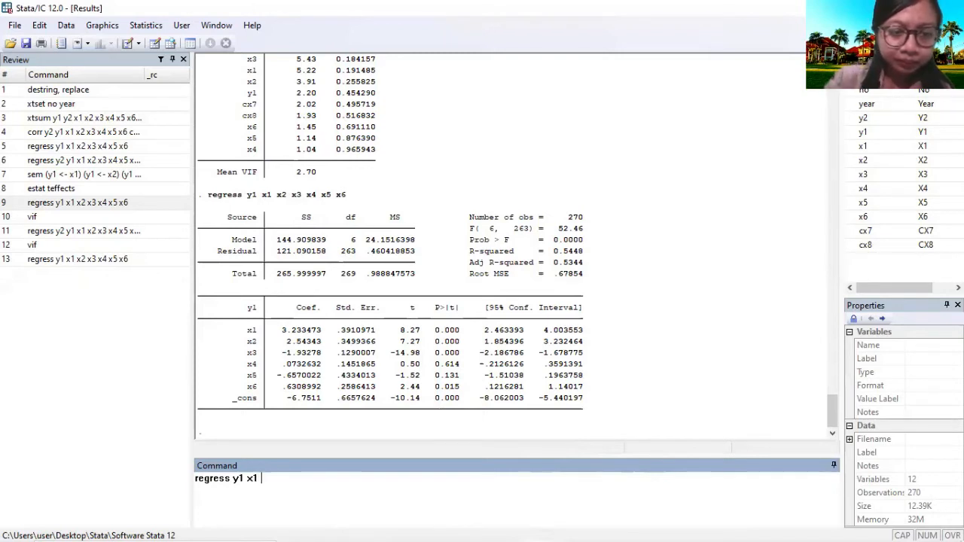
{"action": "type", "text": "x2 x3 x4 "}
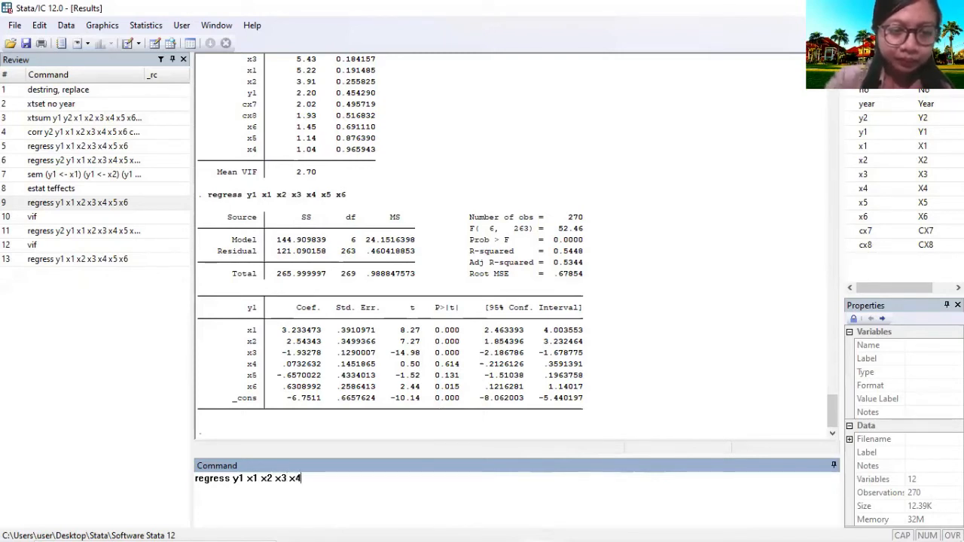
{"action": "type", "text": "x5 x6"}
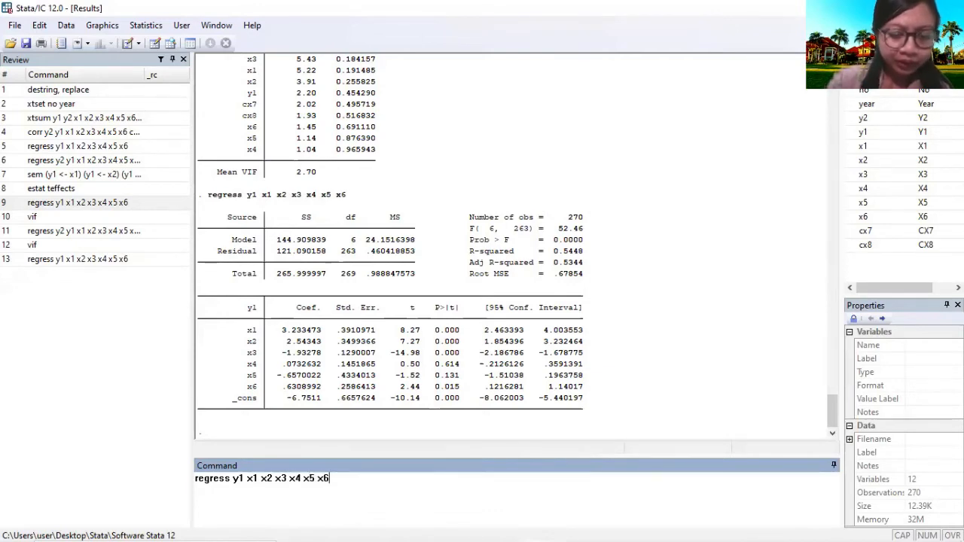
{"action": "key", "text": "Return"}
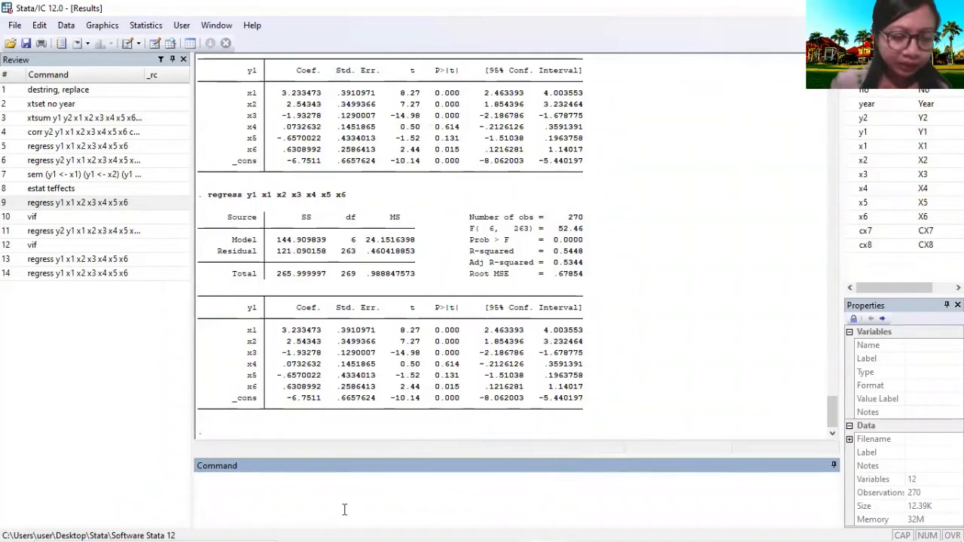
- Test the y1 regression for heteroskedasticity with "hettest" and refit it with robust standard errors using "regress y1 x1 x2 x3 x4 x5 x6, robust"
{"action": "type", "text": "hettes"}
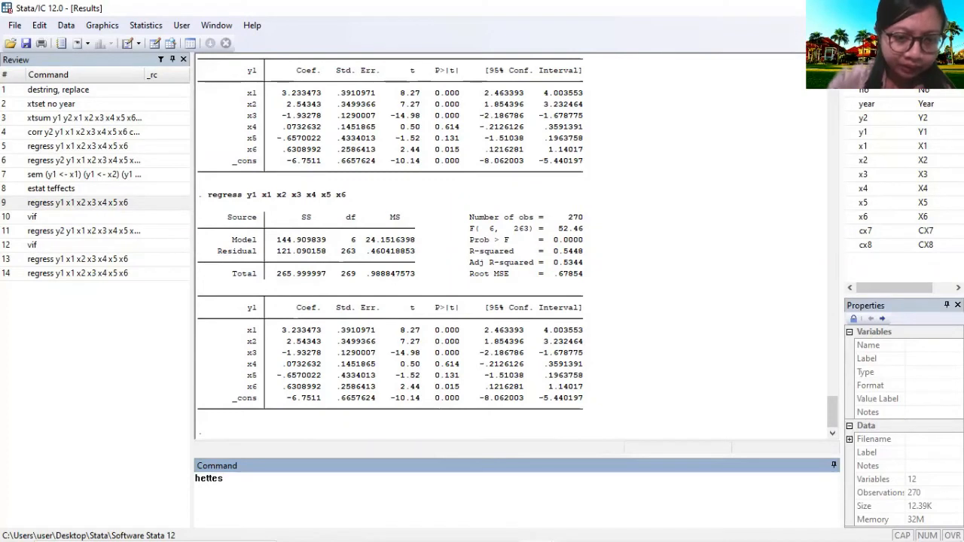
{"action": "type", "text": "t"}
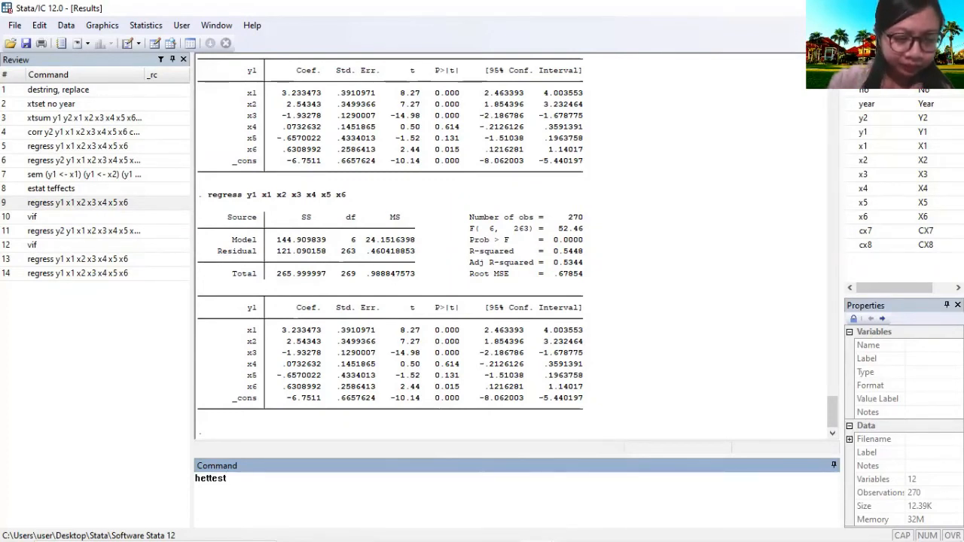
{"action": "key", "text": "Return"}
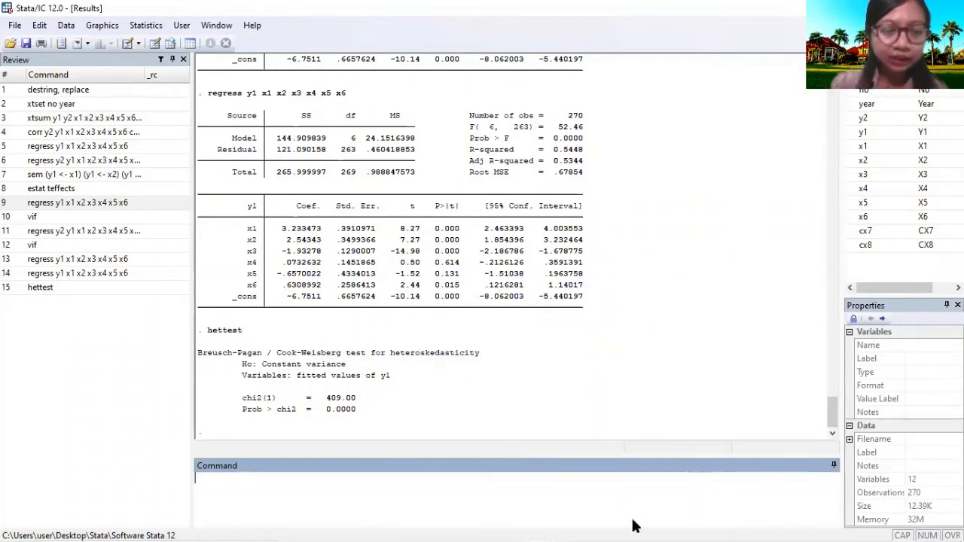
{"action": "type", "text": "regress y1 x1 x2 x3 x4 x5 x6, robust"}
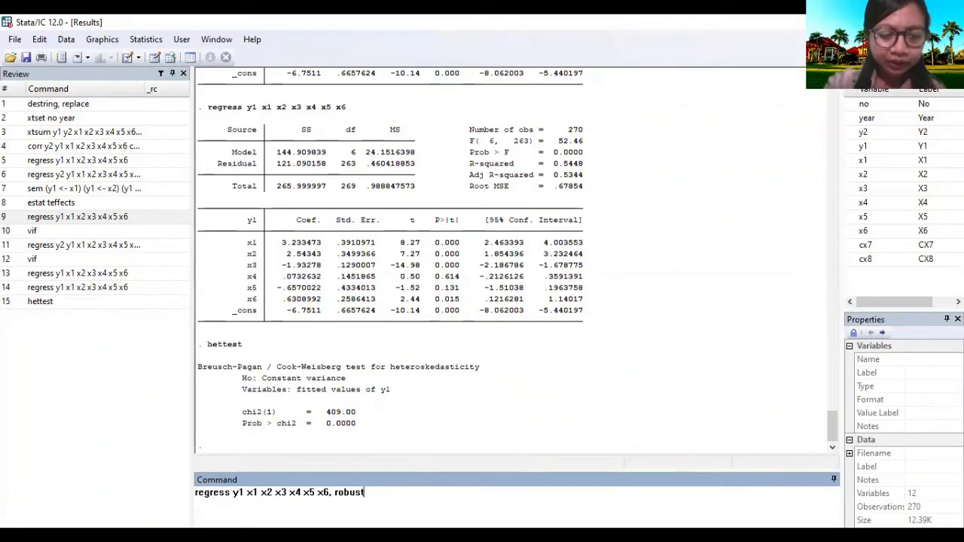
{"action": "key", "text": "Return"}
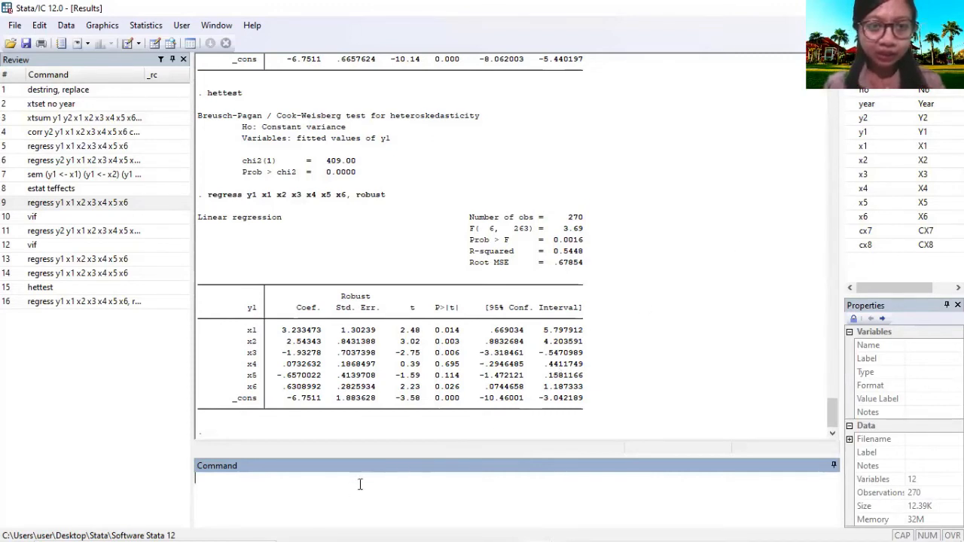
- Refit y1 on x1 through x6 without the robust option and save the residuals with "predict resid, r"
{"action": "key", "text": "ctrl+v"}
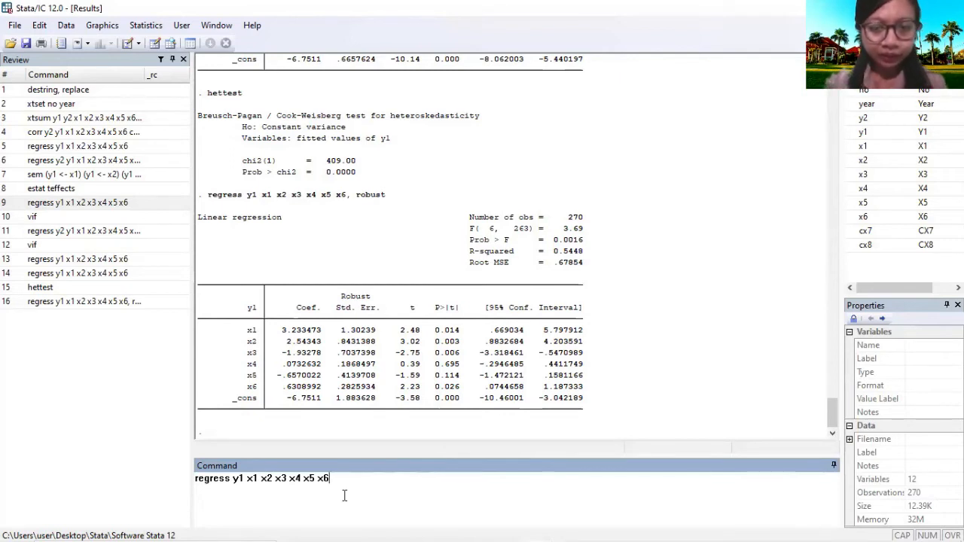
{"action": "key", "text": "Return"}
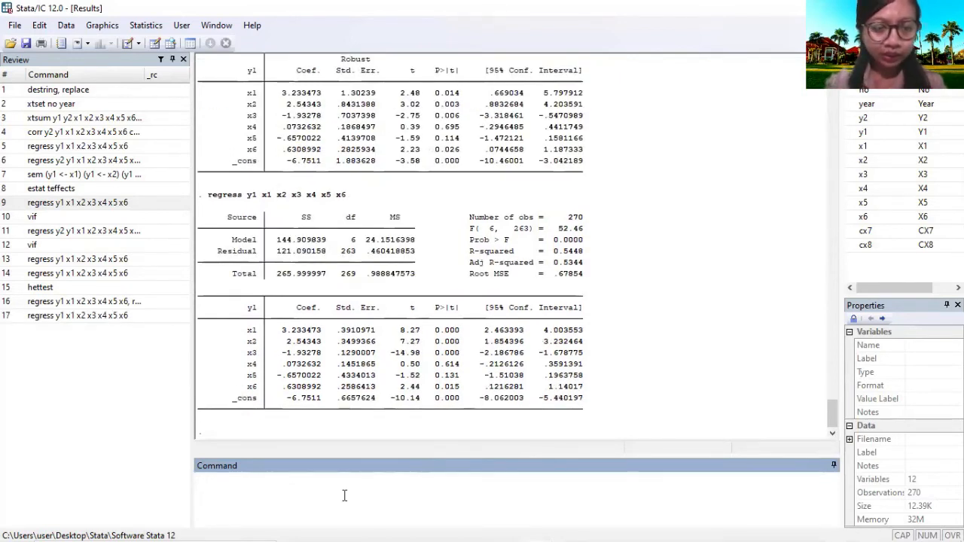
{"action": "type", "text": "pr"}
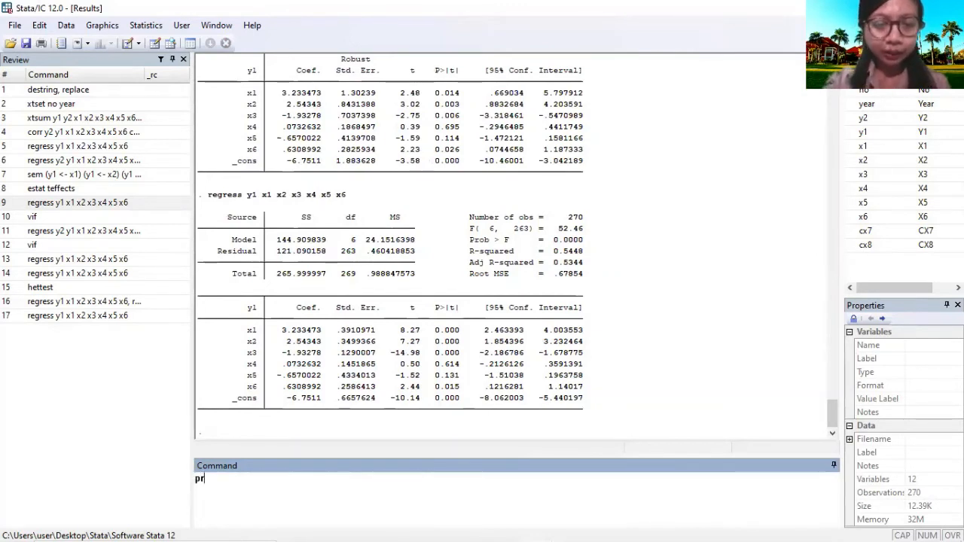
{"action": "type", "text": "edict"}
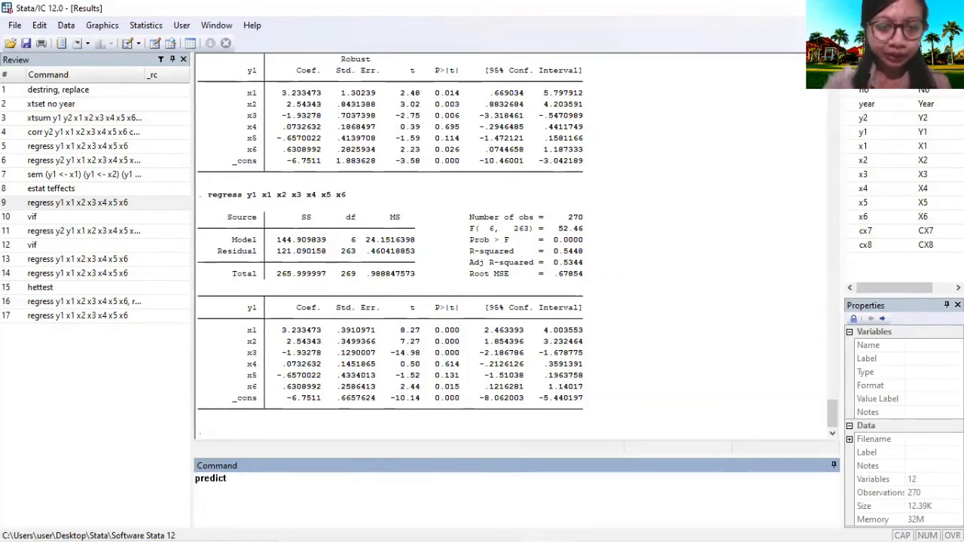
{"action": "type", "text": " resid, r"}
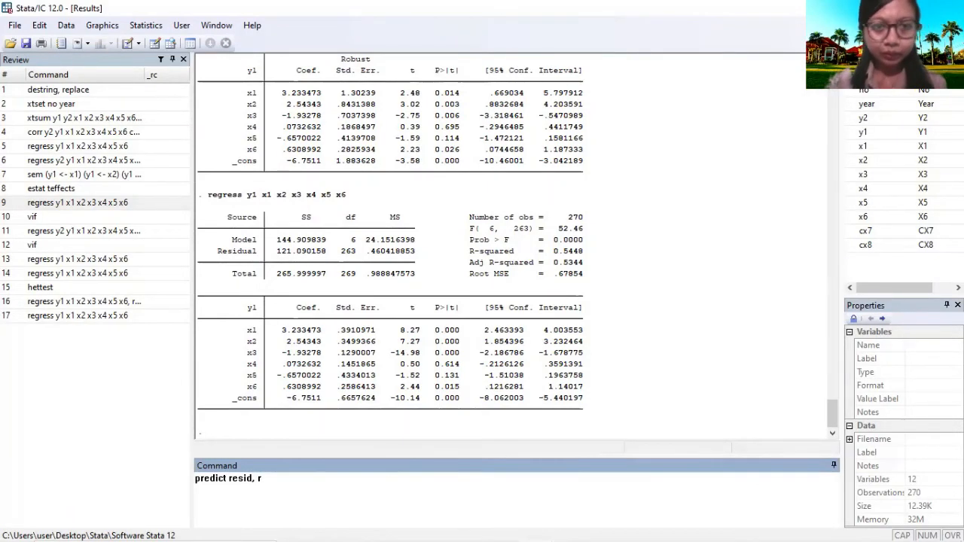
{"action": "key", "text": "Return"}
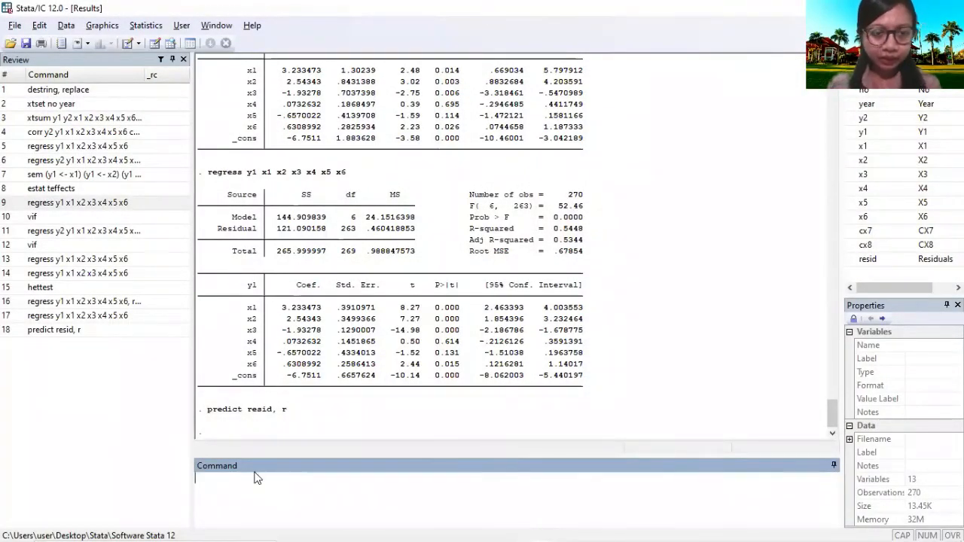
- Fit the fixed-effects model "xtreg y1 x1 x2 x3 x4 x5 x6, fe" and save its results with "estimates store fixed"
{"action": "type", "text": "xtreg y1 x1 x2 x3 x4 x5 x6, fe"}
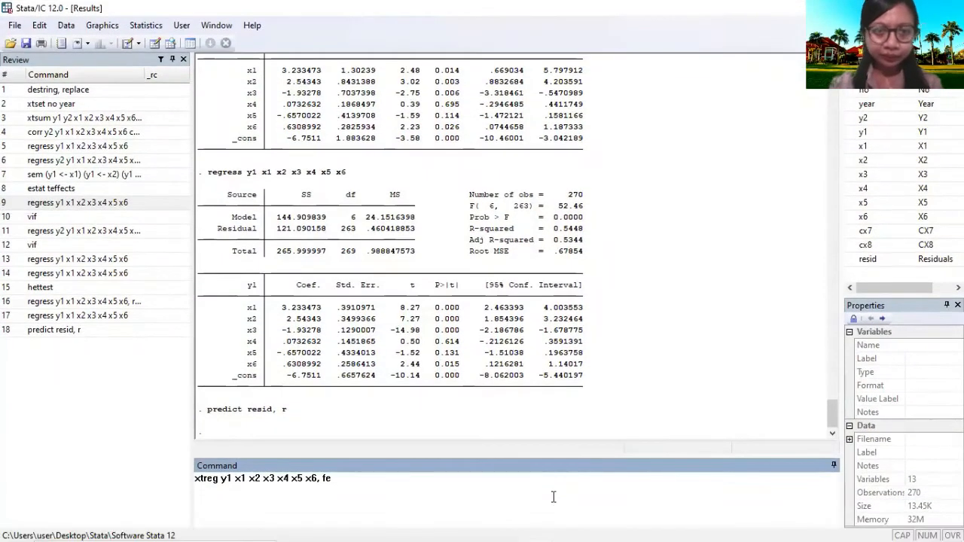
{"action": "key", "text": "Return"}
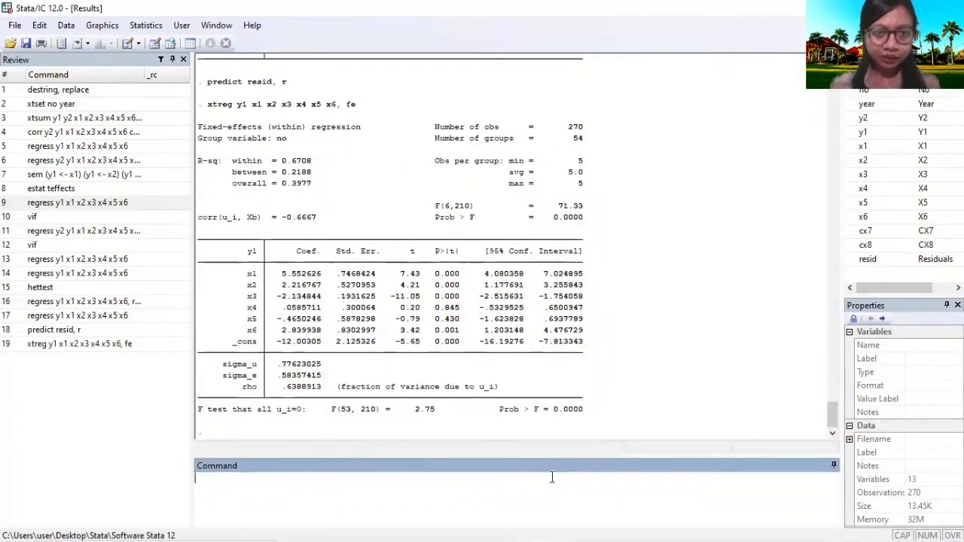
{"action": "key", "text": "alt+Tab"}
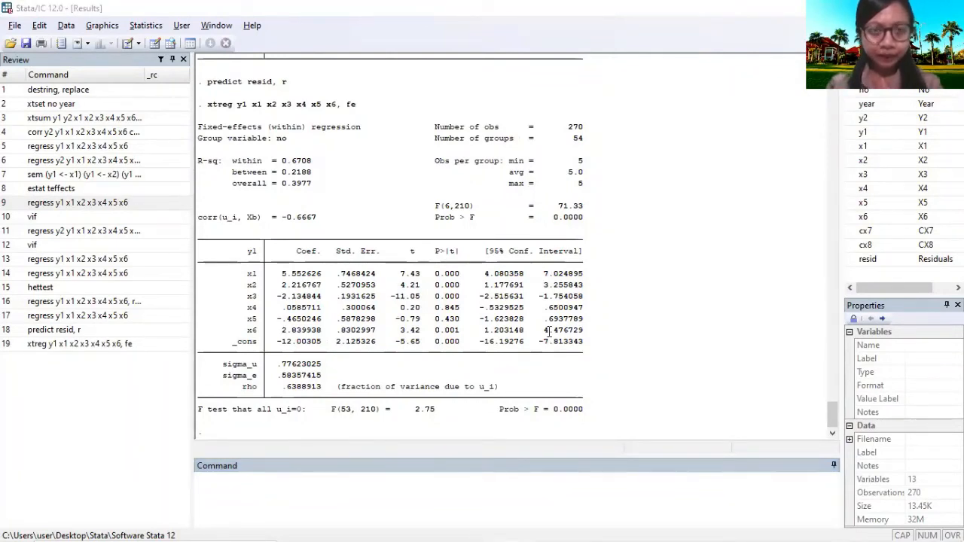
{"action": "left_click", "coordinate": [428, 466]}
{"action": "type", "text": "estimates store fixed"}
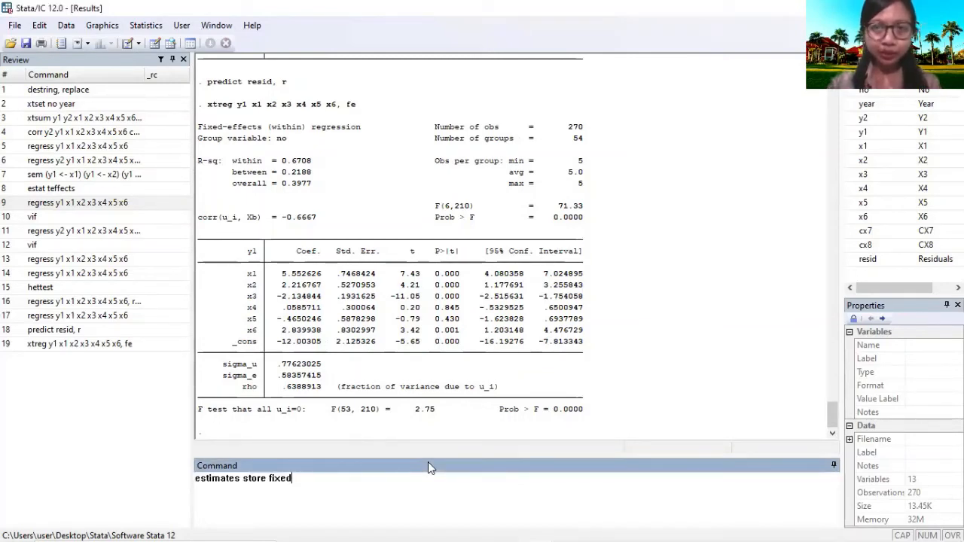
{"action": "key", "text": "Return"}
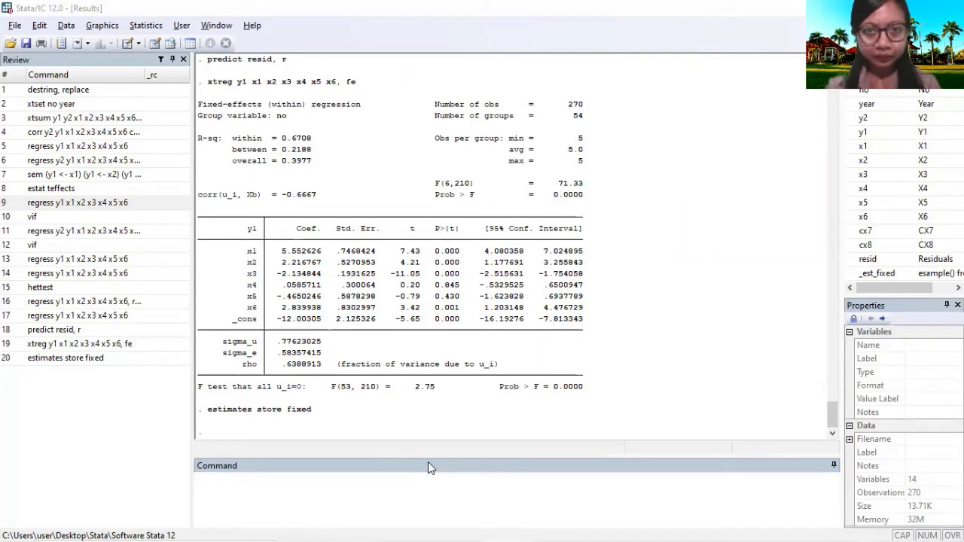
- Fit the random-effects model "xtreg y1 x1 x2 x3 x4 x5 x6, re" and run the Breusch-Pagan Lagrangian multiplier test with "xttest0"
{"action": "left_click", "coordinate": [427, 461]}
{"action": "type", "text": "xtreg y1 x1 x2 x3 x4 x5 x6, re"}
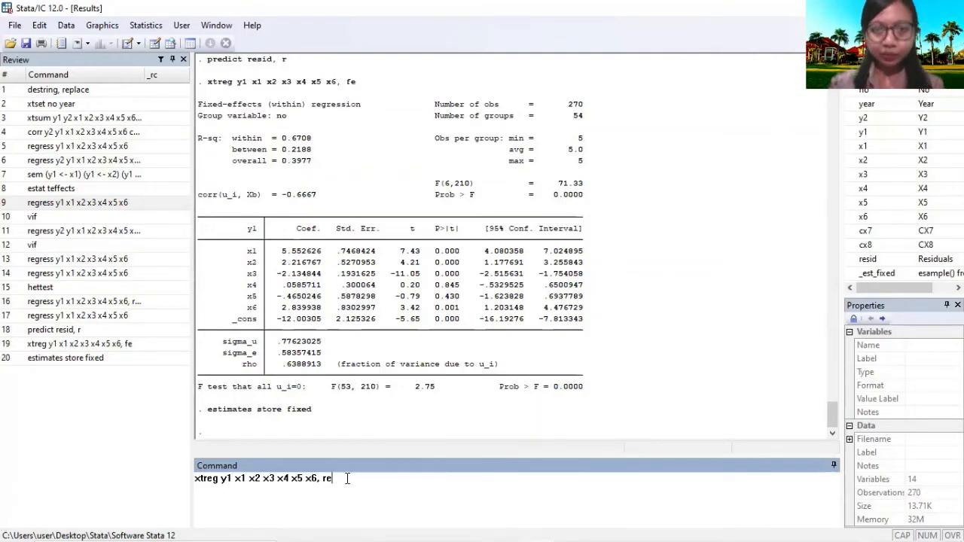
{"action": "key", "text": "Return"}
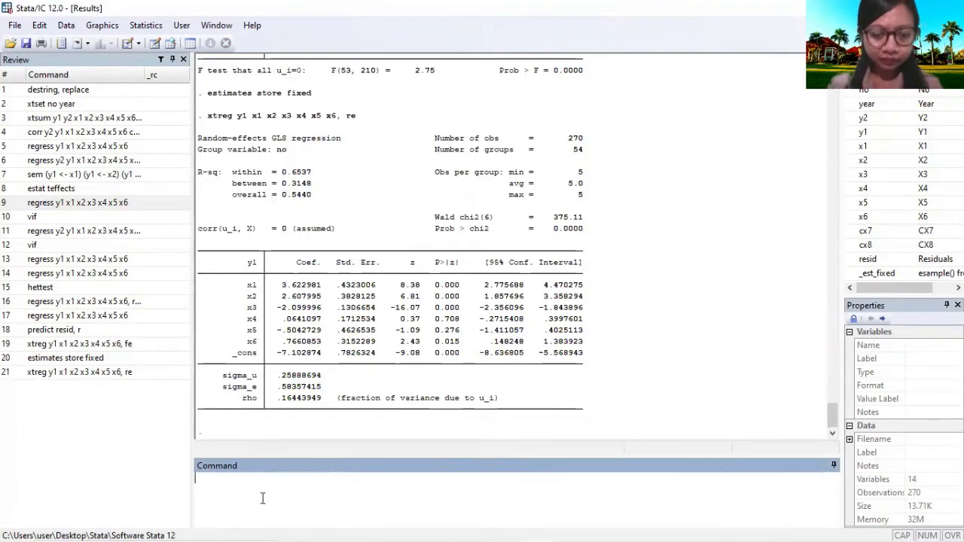
{"action": "key", "text": "alt+Tab"}
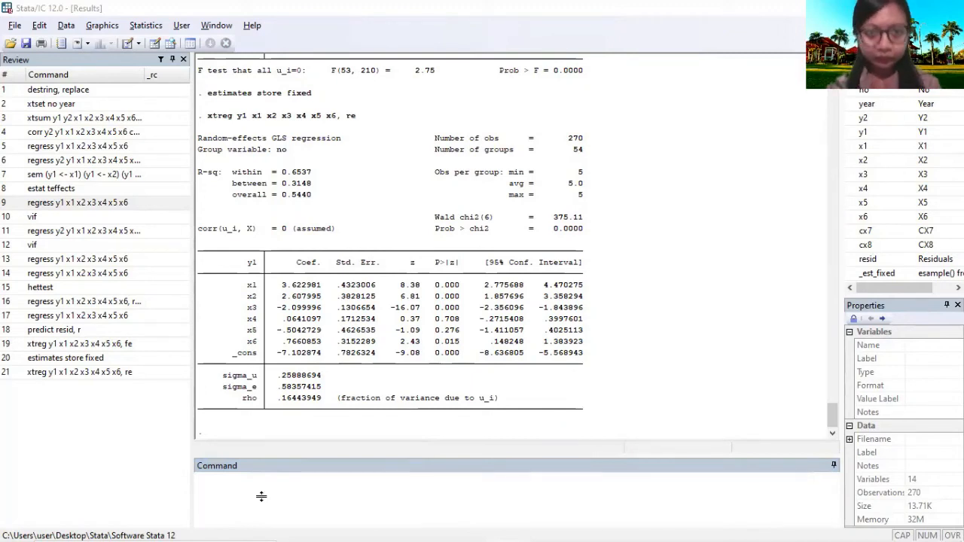
{"action": "left_click", "coordinate": [261, 496]}
{"action": "type", "text": "xttest0"}
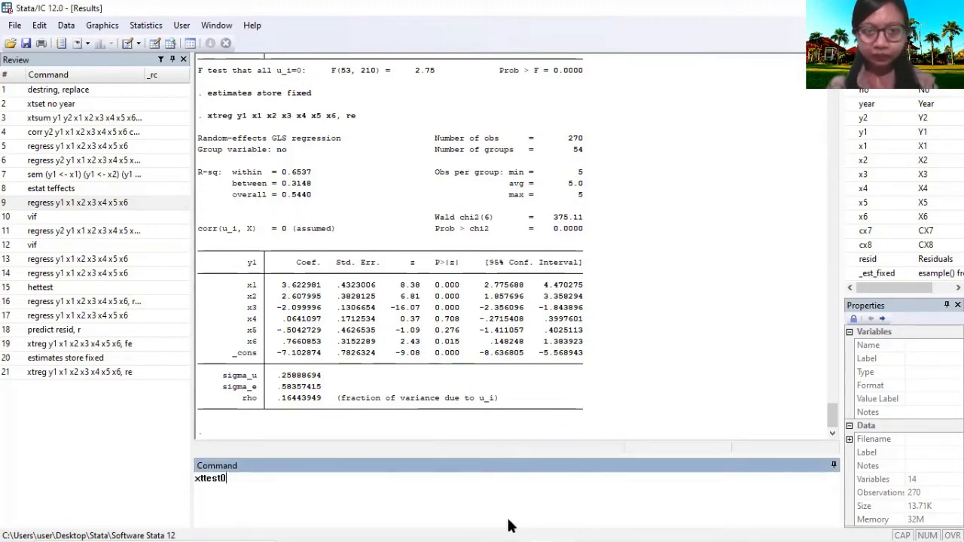
{"action": "key", "text": "Return"}
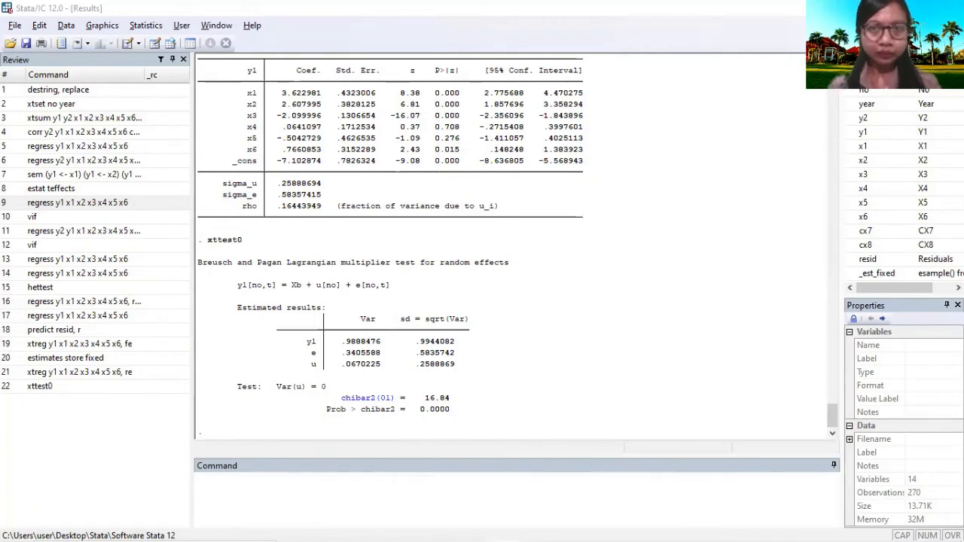
- Save the random-effects results with "estimates store random" and compare both models using "hausman fixed random"
{"action": "left_click", "coordinate": [349, 487]}
{"action": "type", "text": "estimates store random"}
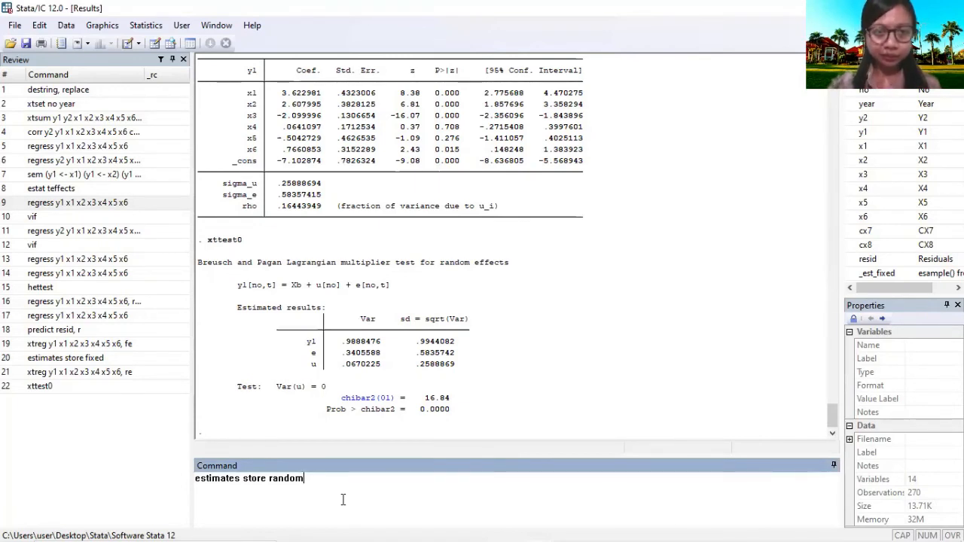
{"action": "key", "text": "Return"}
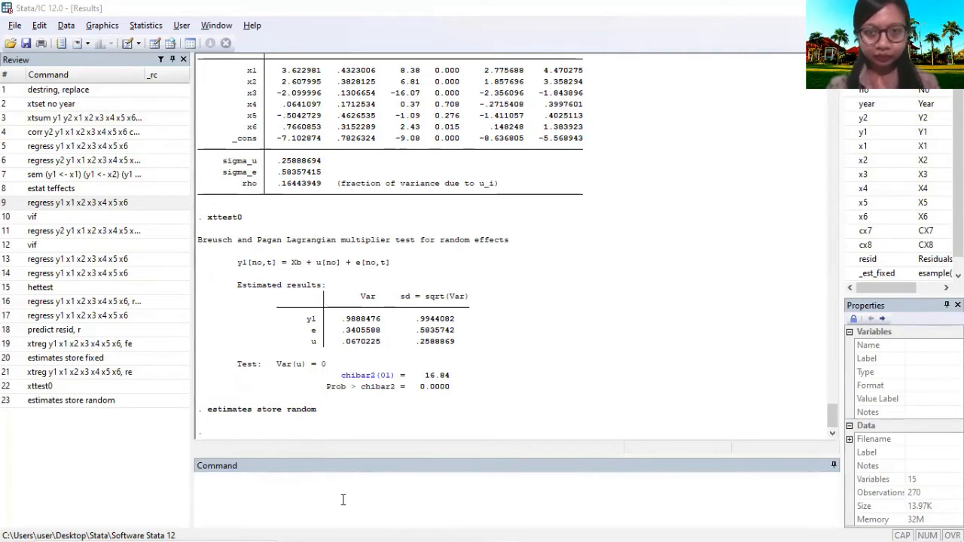
{"action": "left_click", "coordinate": [343, 500]}
{"action": "type", "text": "hausman fixed random"}
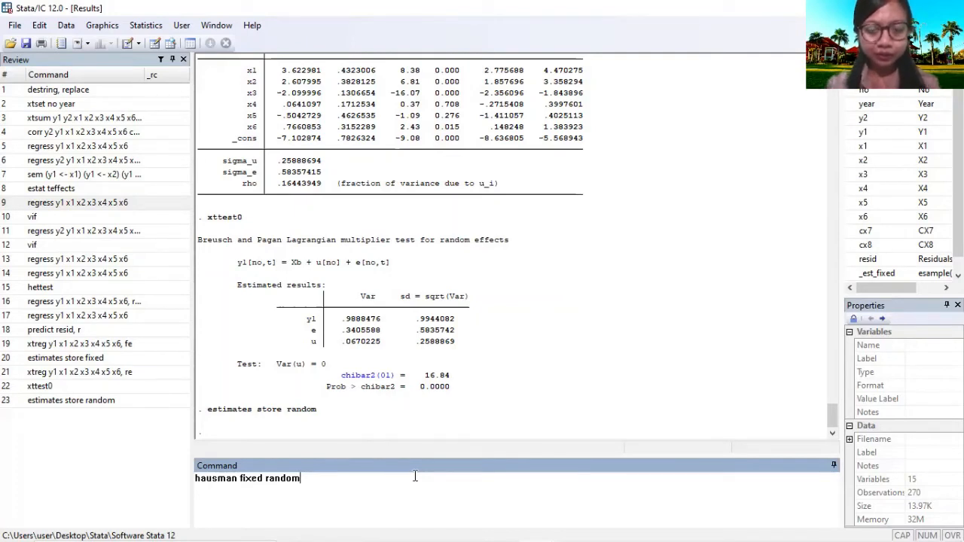
{"action": "key", "text": "Return"}
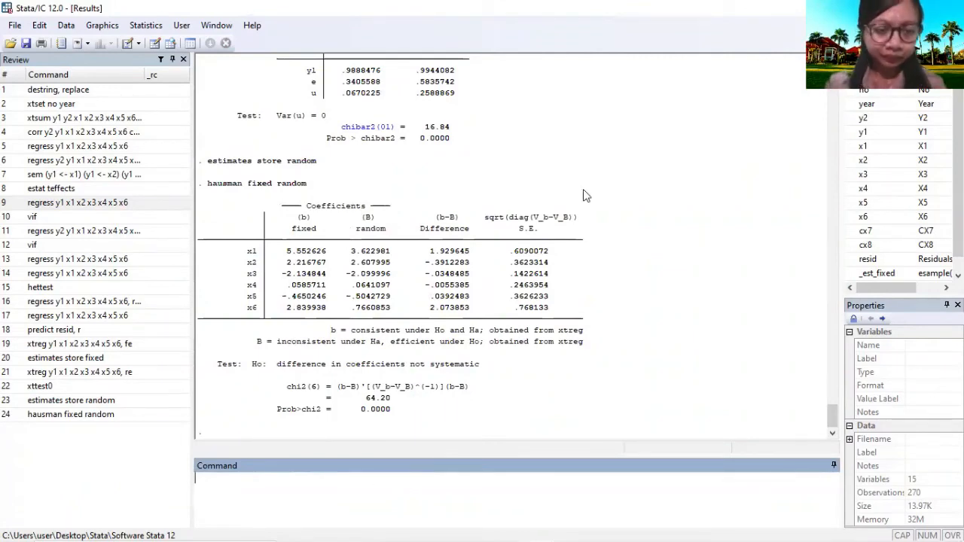
- Review the earlier pooled, fixed-effects and random-effects regression outputs, then return to the Hausman test results
{"action": "scroll", "coordinate": [632, 404], "scroll_direction": "up", "scroll_amount": 10}
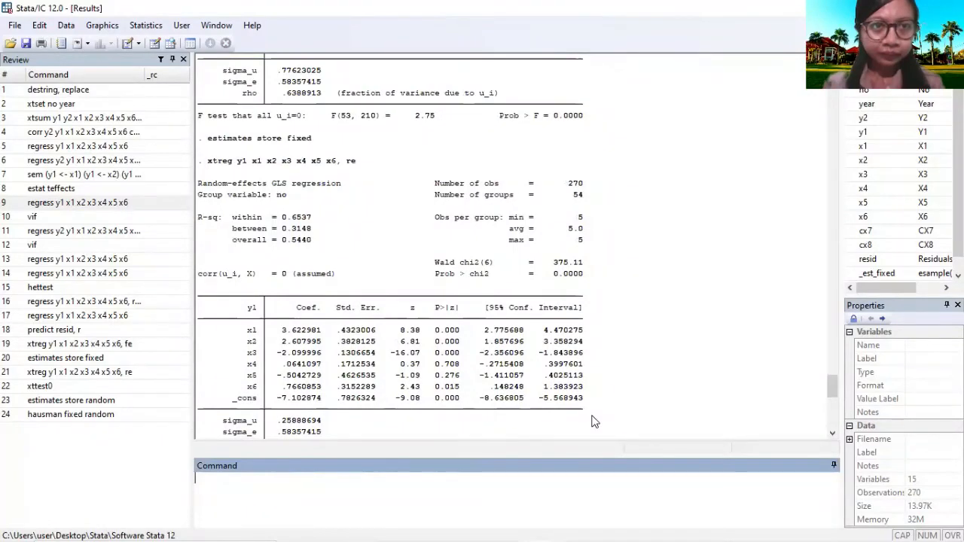
{"action": "scroll", "coordinate": [593, 422], "scroll_direction": "up", "scroll_amount": 10}
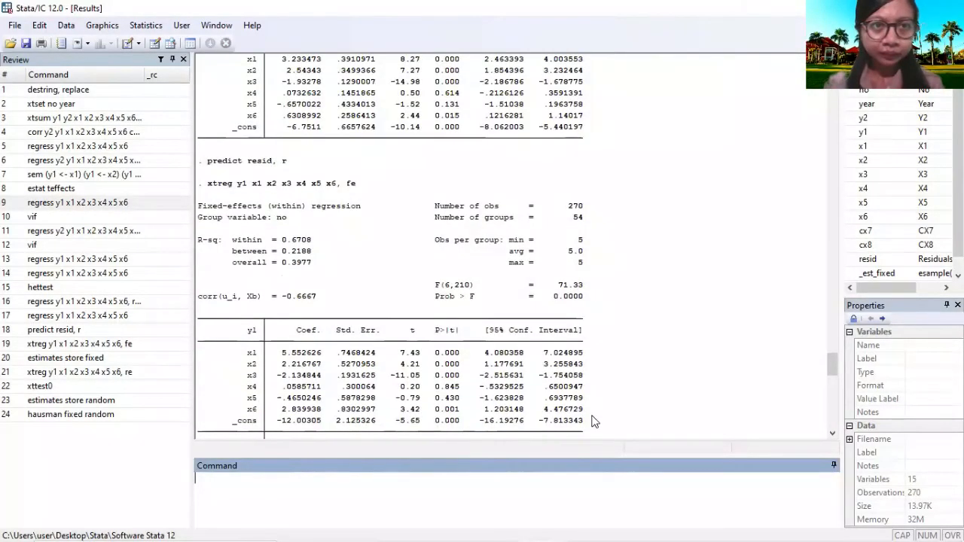
{"action": "scroll", "coordinate": [593, 422], "scroll_direction": "up", "scroll_amount": 8}
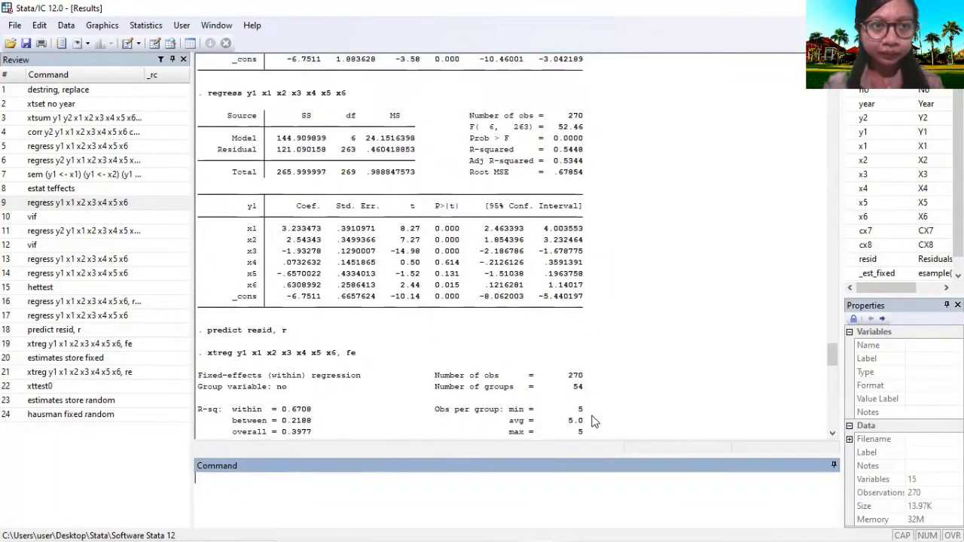
{"action": "scroll", "coordinate": [593, 422], "scroll_direction": "down", "scroll_amount": 10}
{"action": "scroll", "coordinate": [592, 422], "scroll_direction": "down", "scroll_amount": 5}
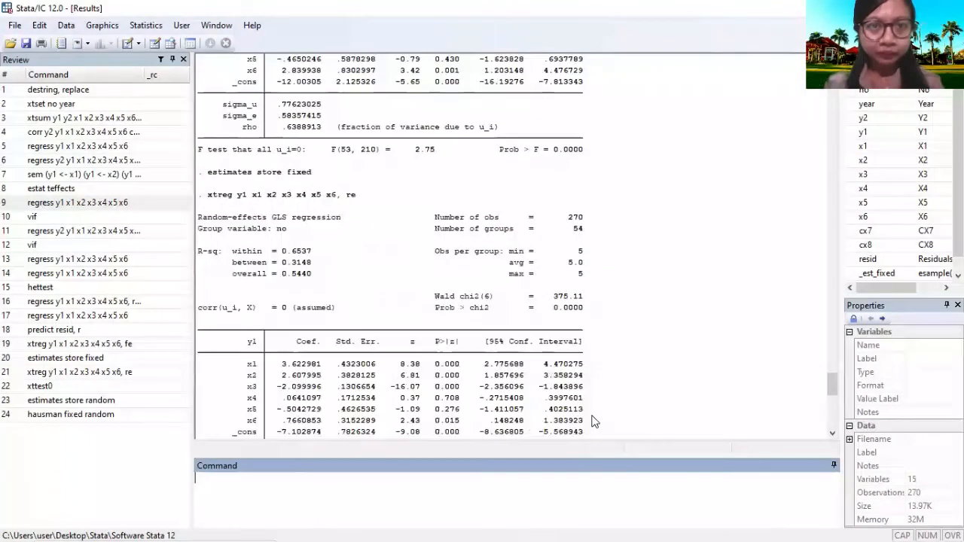
{"action": "scroll", "coordinate": [592, 422], "scroll_direction": "down", "scroll_amount": 4}
{"action": "scroll", "coordinate": [592, 422], "scroll_direction": "down", "scroll_amount": 13}
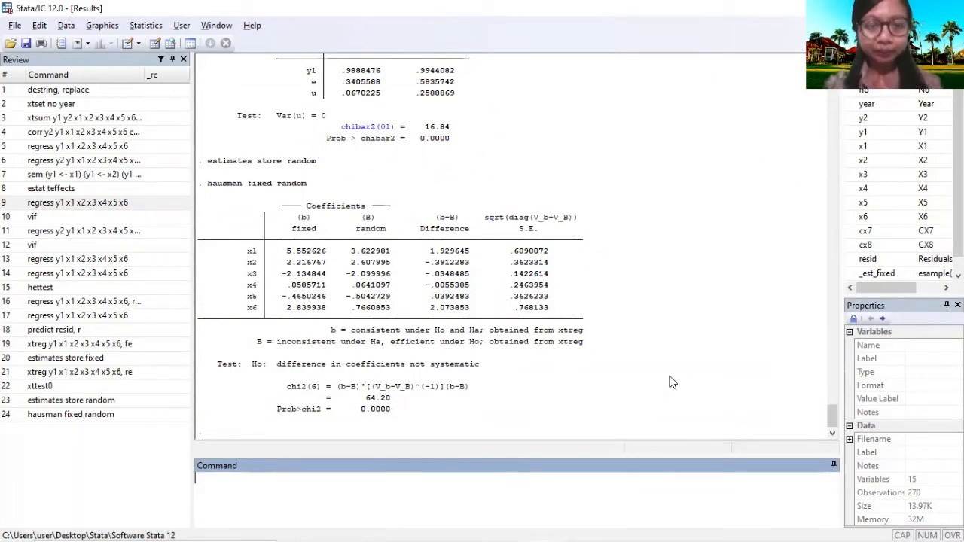
{"action": "key", "text": "alt+Tab"}
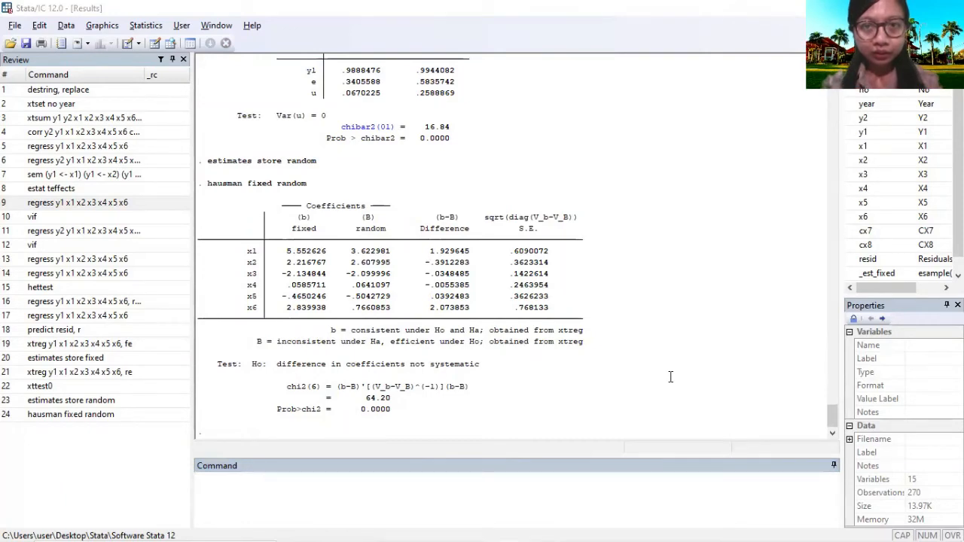
{"action": "left_click", "coordinate": [671, 379]}
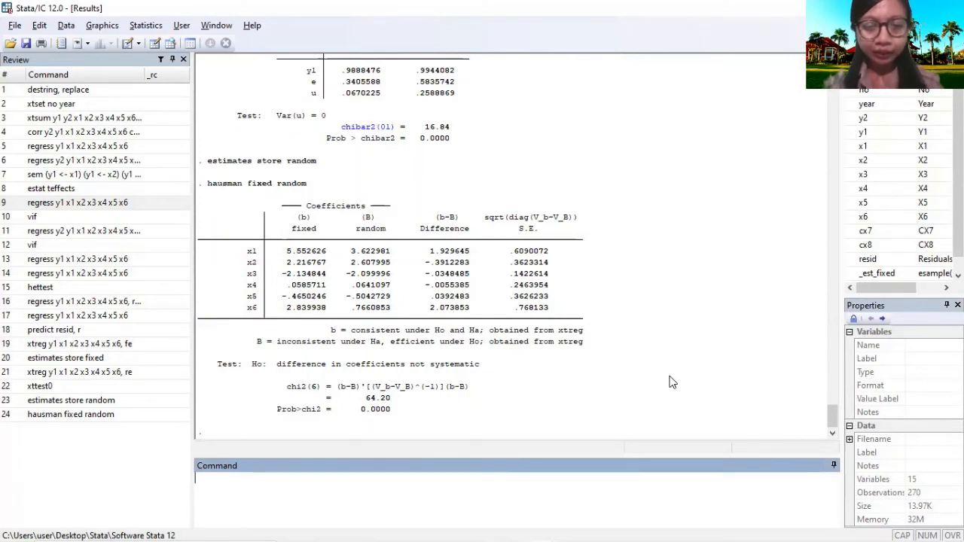
{"action": "key", "text": "alt+Tab"}
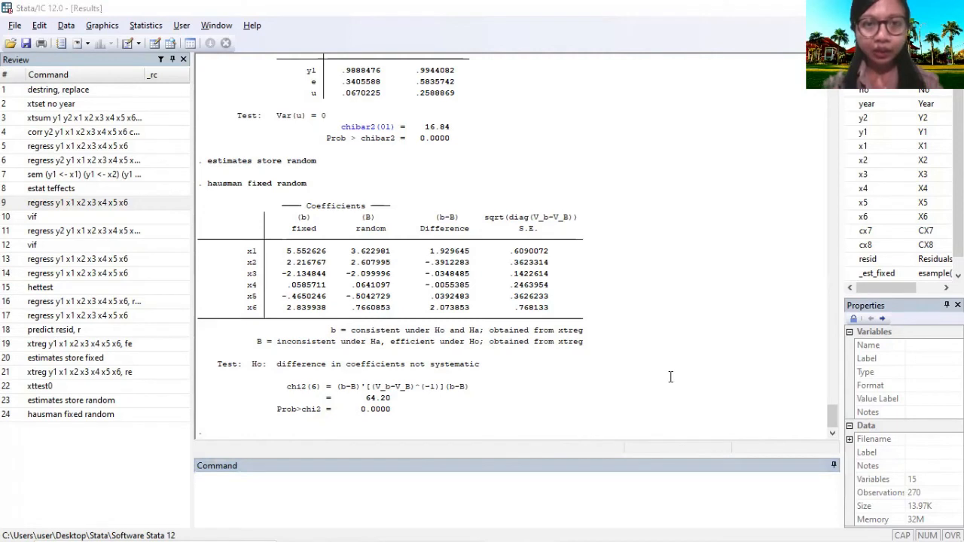
{"action": "key", "text": "alt+Tab"}
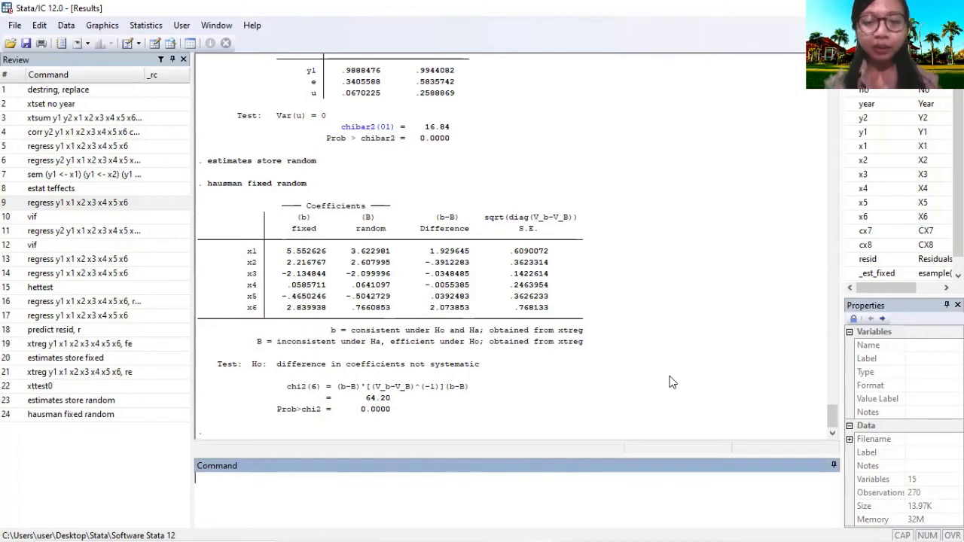
{"action": "key", "text": "alt+Tab"}
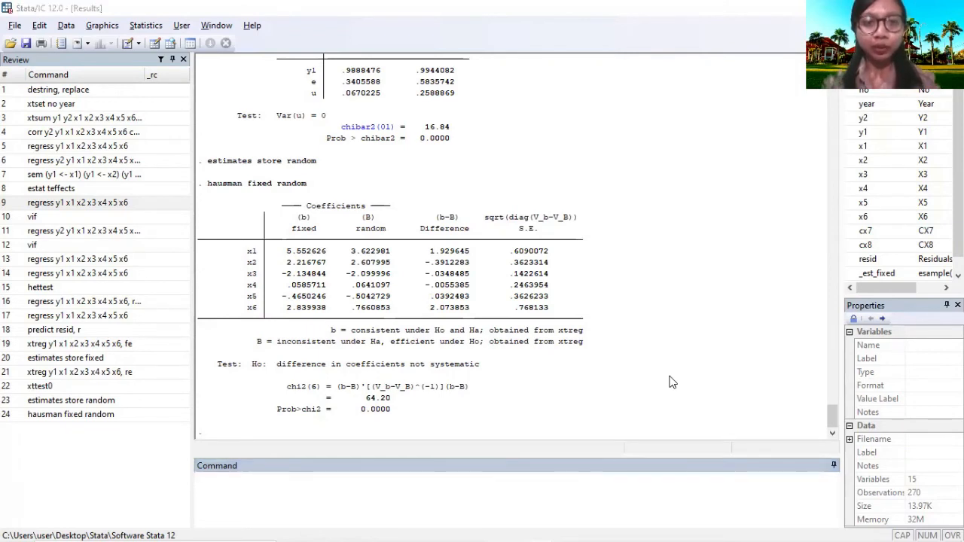
{"action": "left_click", "coordinate": [671, 380]}
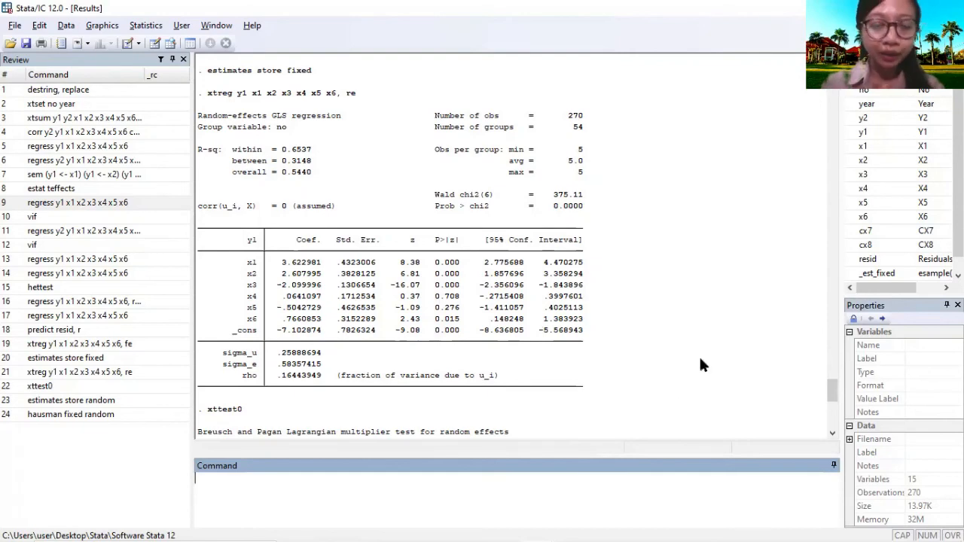
- Refit the fixed-effects model with robust standard errors using "xtreg y1 x1 x2 x3 x4 x5 x6, fe robust"
{"action": "scroll", "coordinate": [587, 331], "scroll_direction": "down", "scroll_amount": 6}
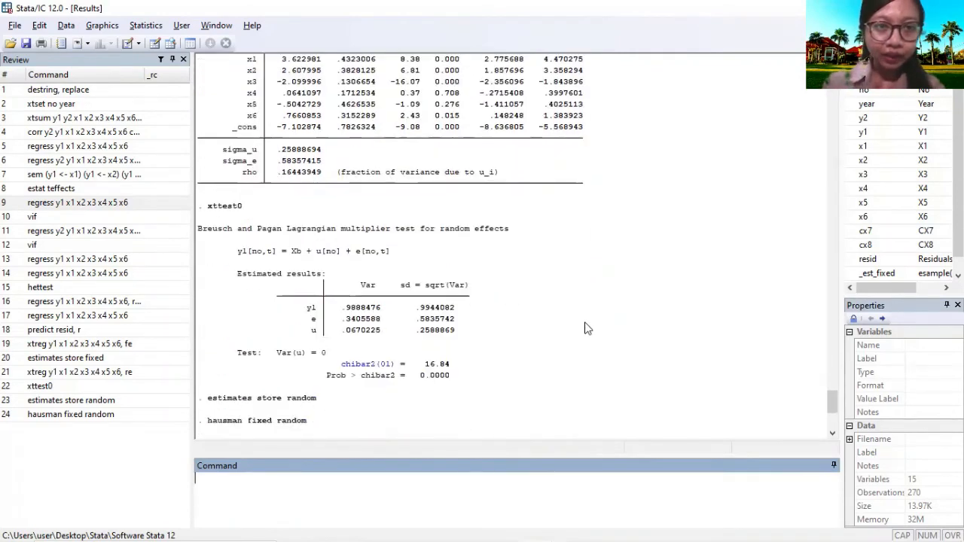
{"action": "scroll", "coordinate": [587, 328], "scroll_direction": "down", "scroll_amount": 6}
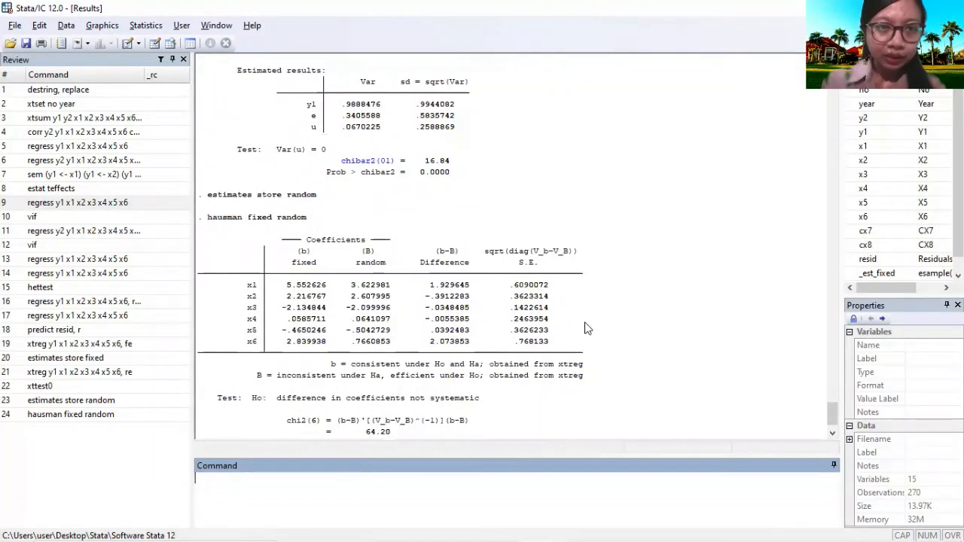
{"action": "scroll", "coordinate": [588, 329], "scroll_direction": "down", "scroll_amount": 1}
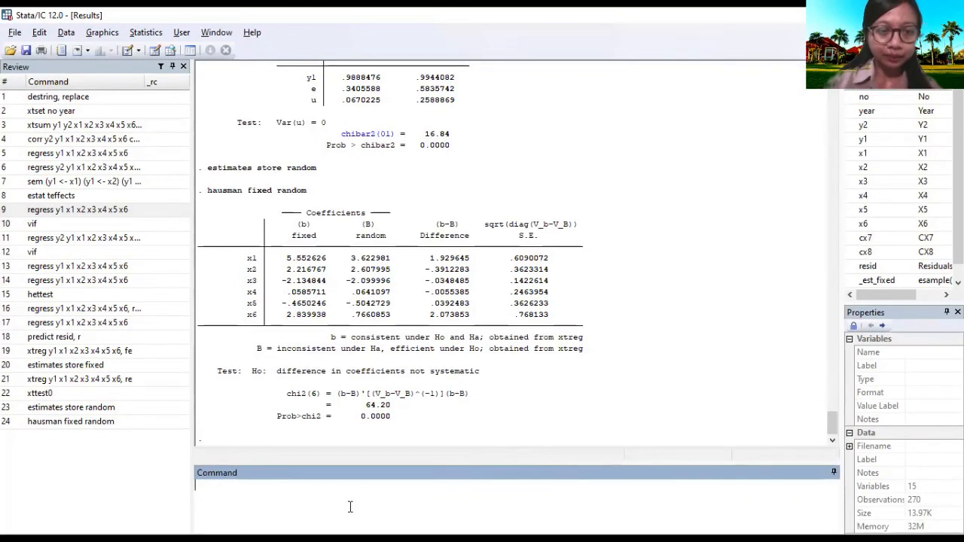
{"action": "type", "text": "xtreg y1 x1 x2 x3 x4 x5 x6, fe robust"}
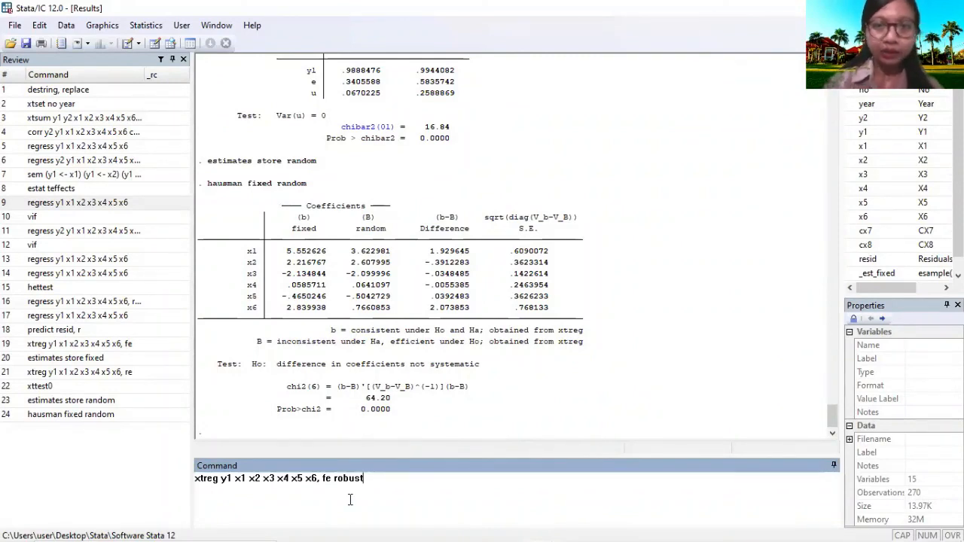
{"action": "key", "text": "Return"}
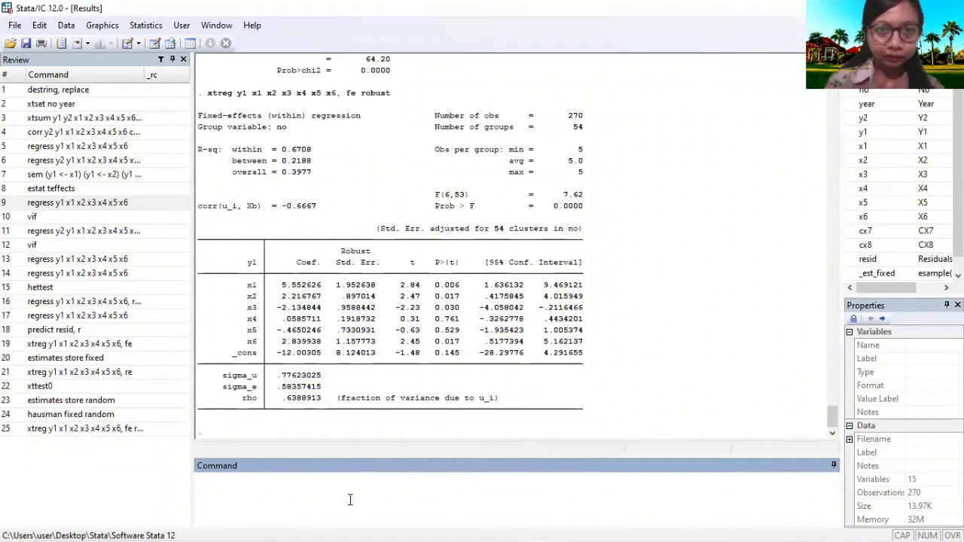